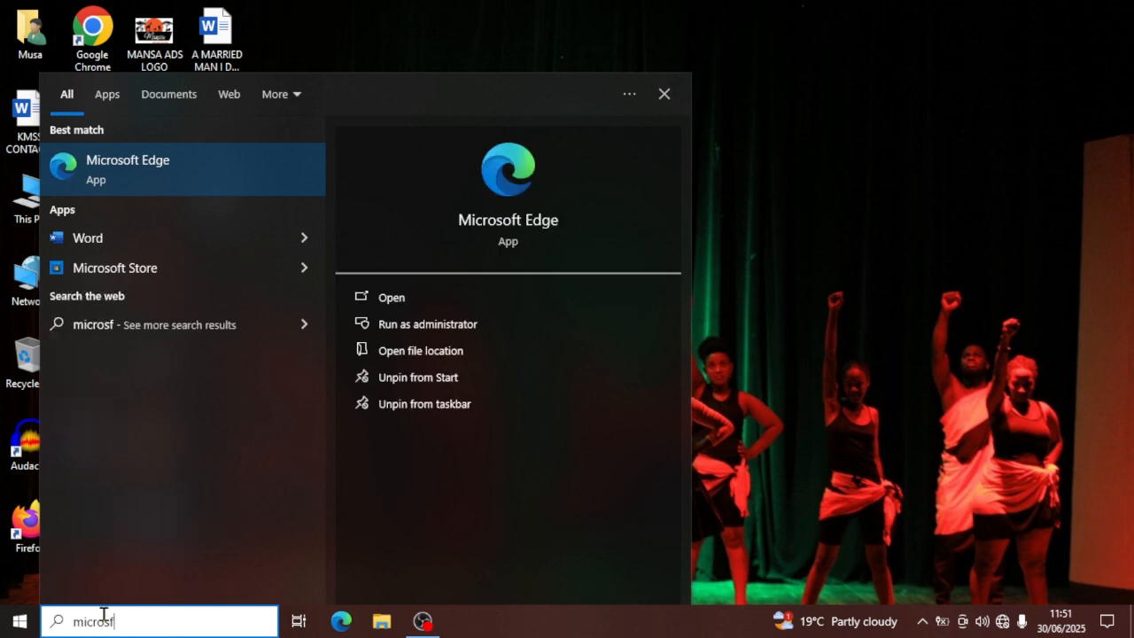
Find and launch Microsoft Word, and create a new blank document
text(t wor)
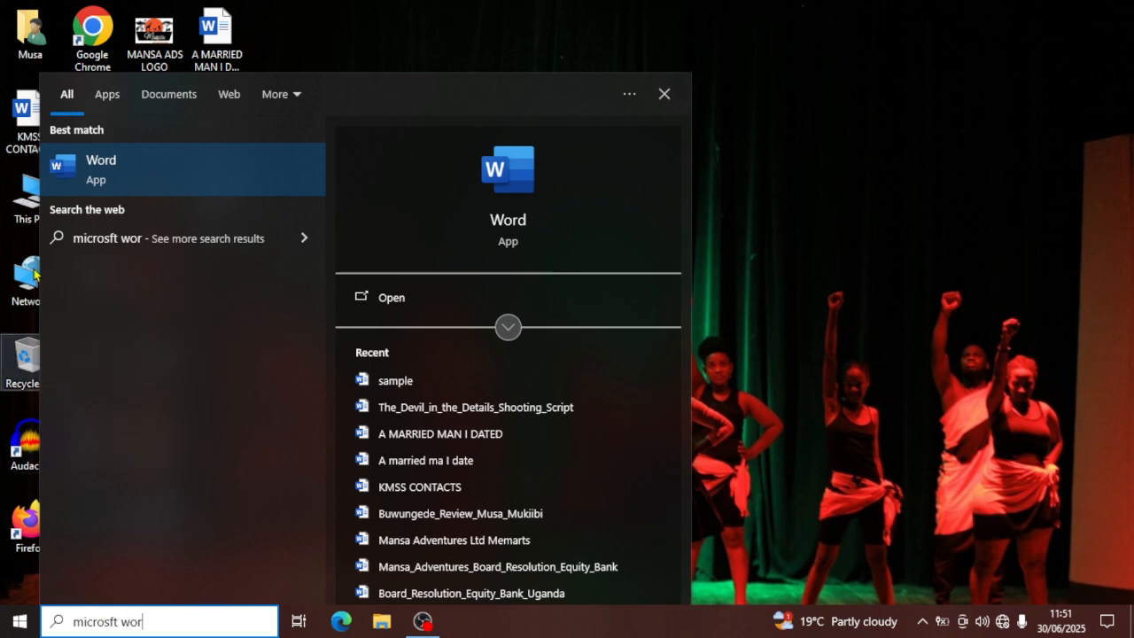
click(104, 166)
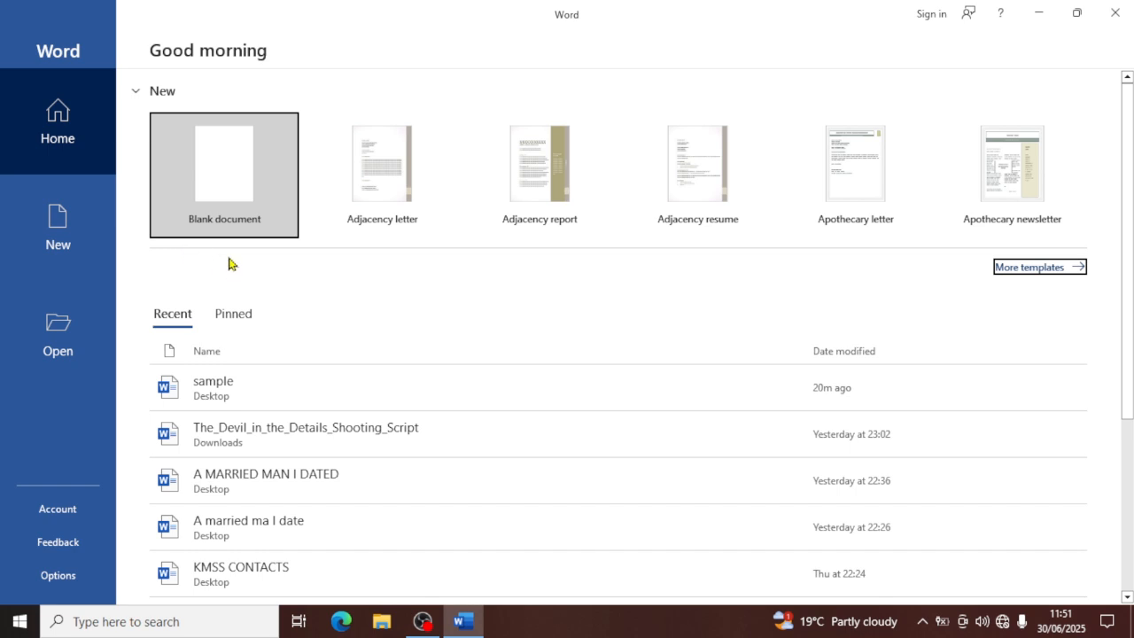
click(232, 180)
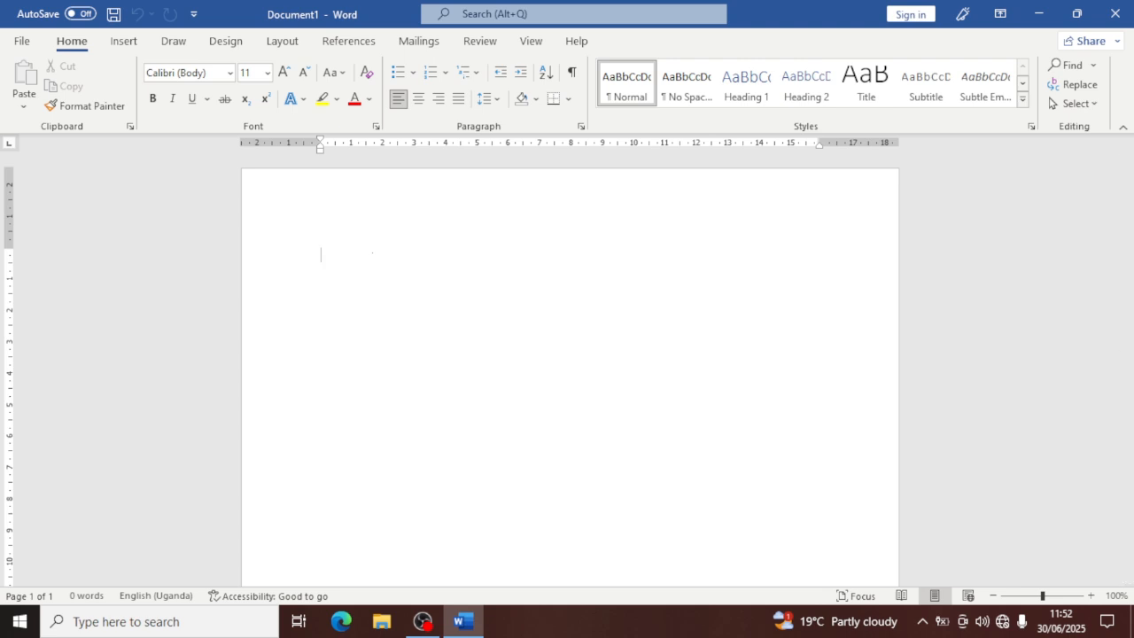
Write "Welcome to this new video which I will be handling microft word" on the first line of the document
text(Welcome t)
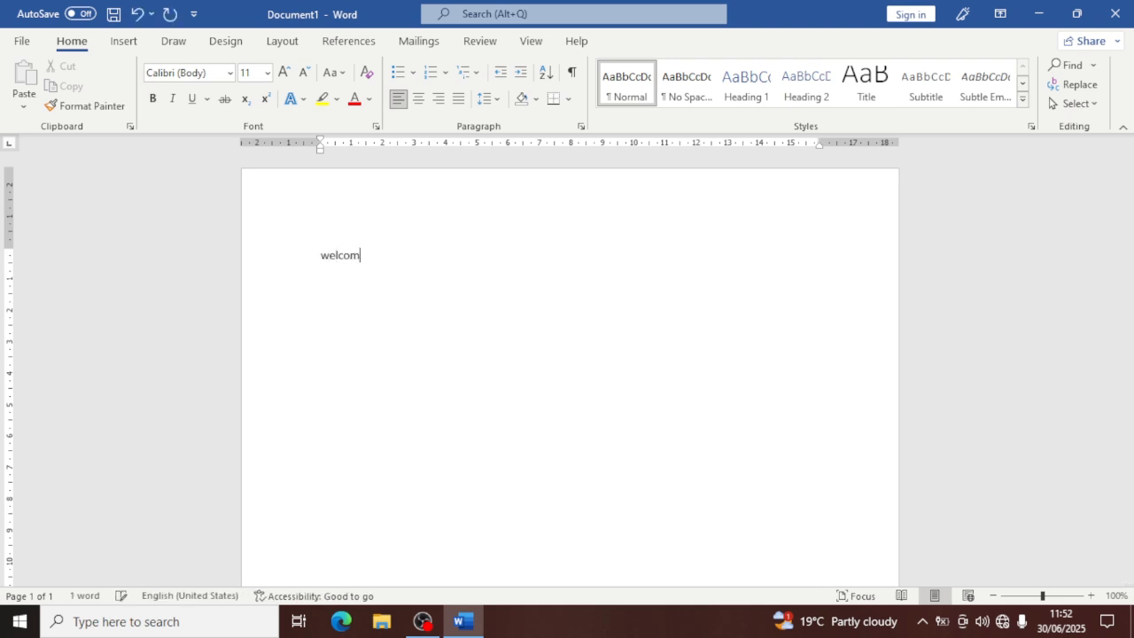
text(o this new video )
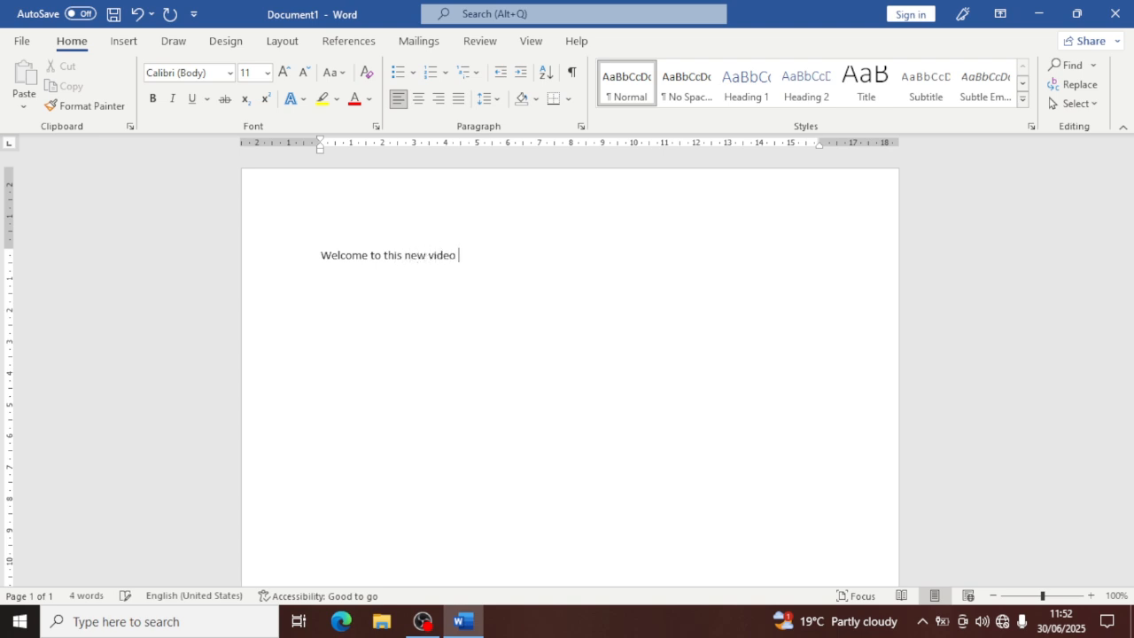
text(whi)
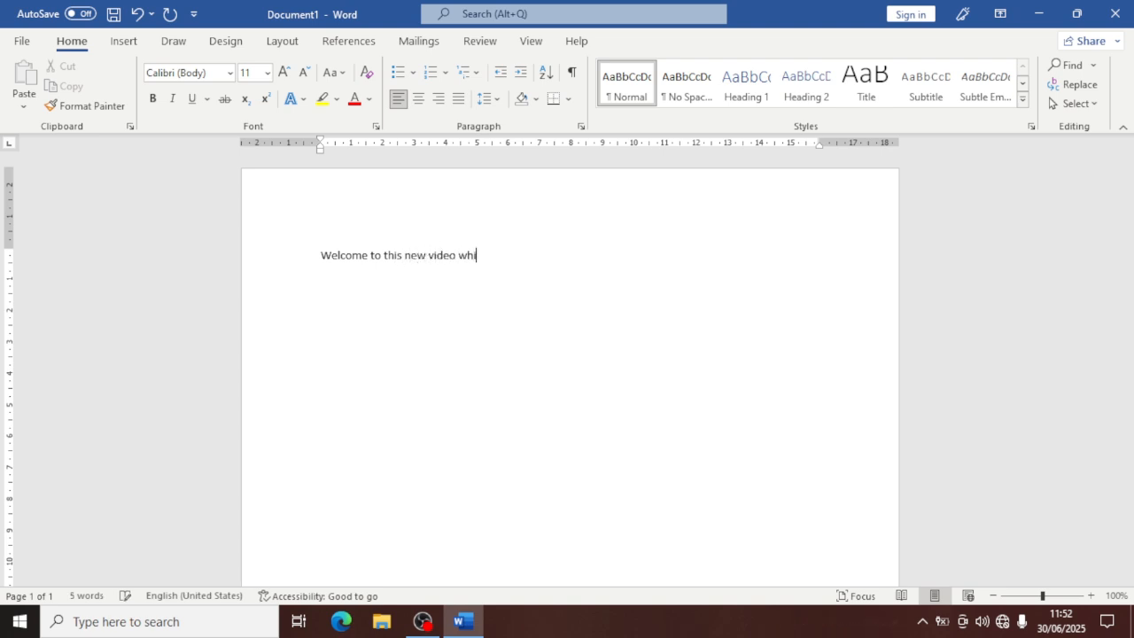
text(ch I wil be)
key(BackSpace)
key(BackSpace)
key(BackSpace)
key(BackSpace)
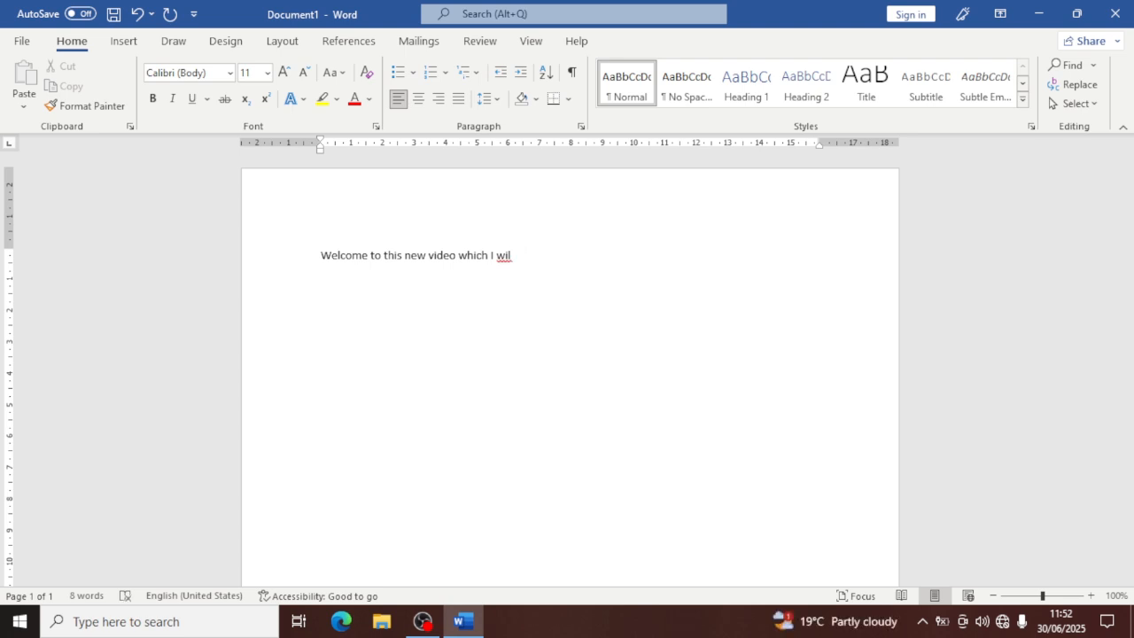
text(l be handling )
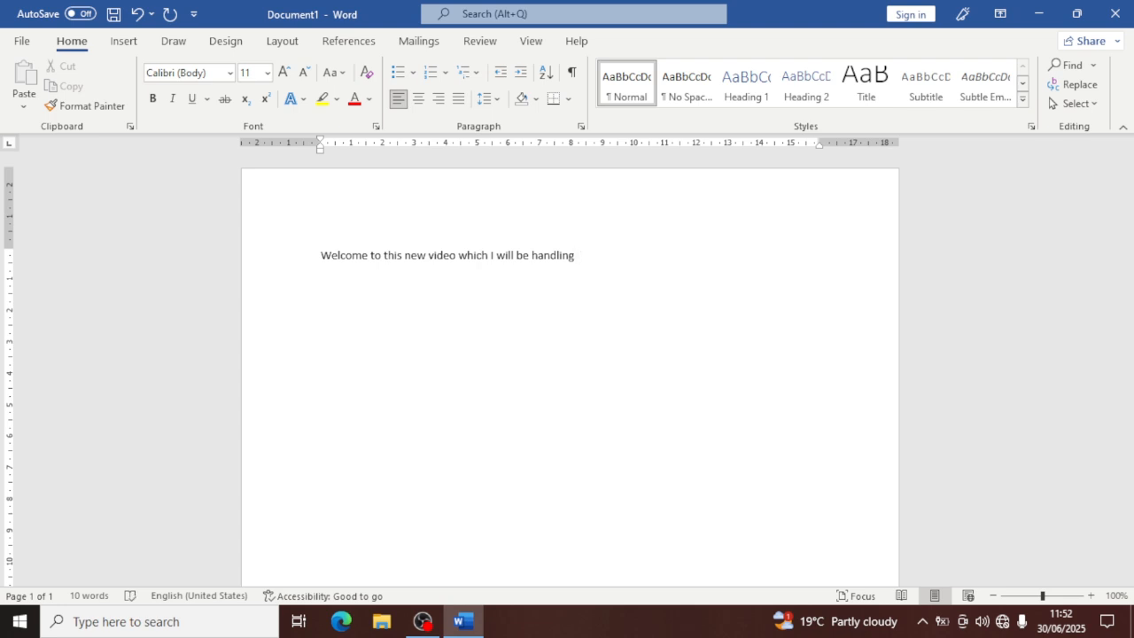
text(microft word)
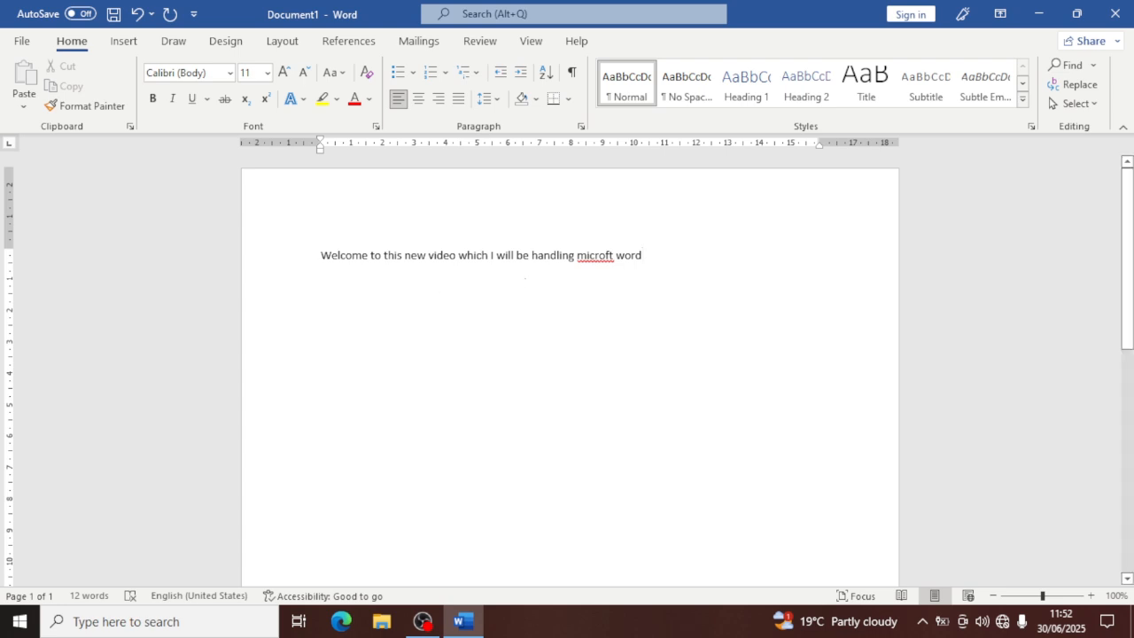
Correct the misspelled word "microft" to "microsoft" and accept the spelling suggestion "Microsoft"
right_click(601, 257)
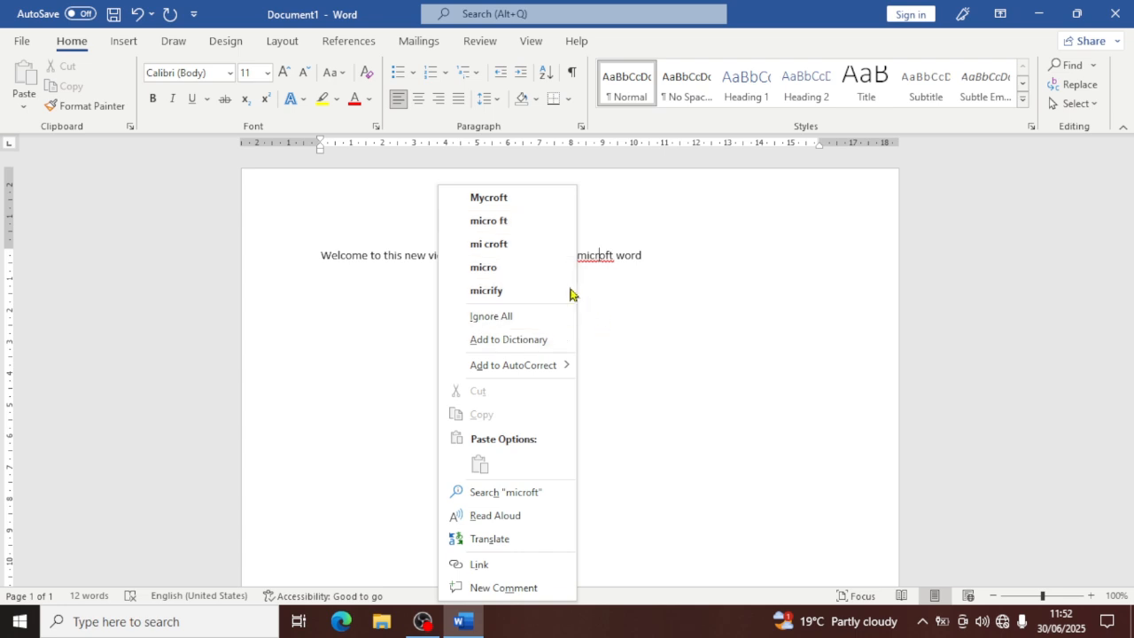
click(633, 316)
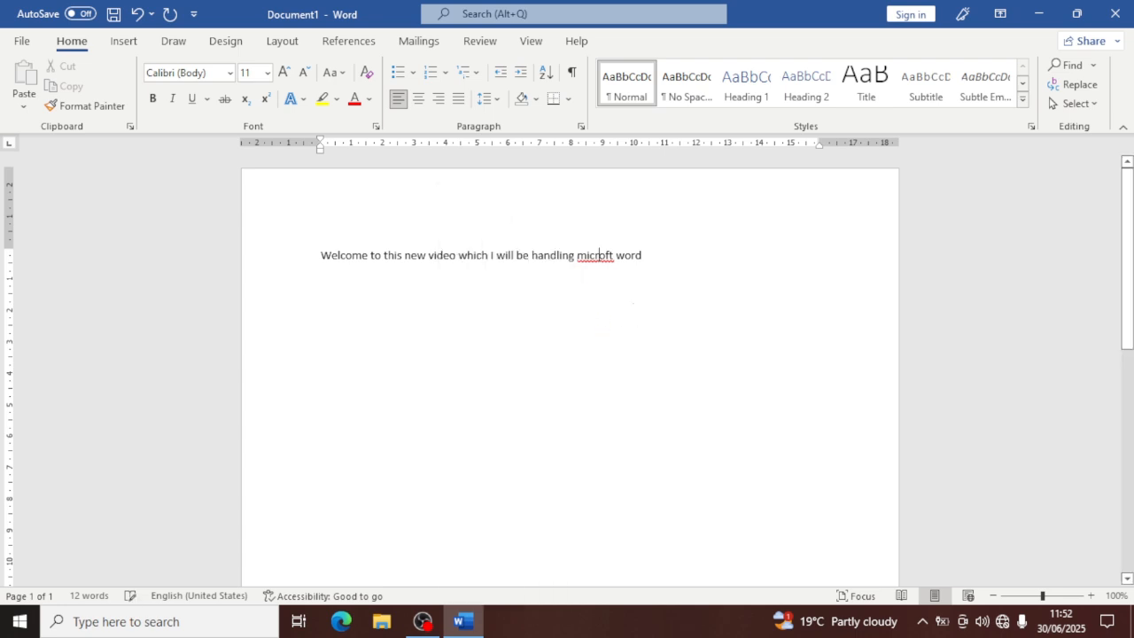
click(618, 255)
key(BackSpace)
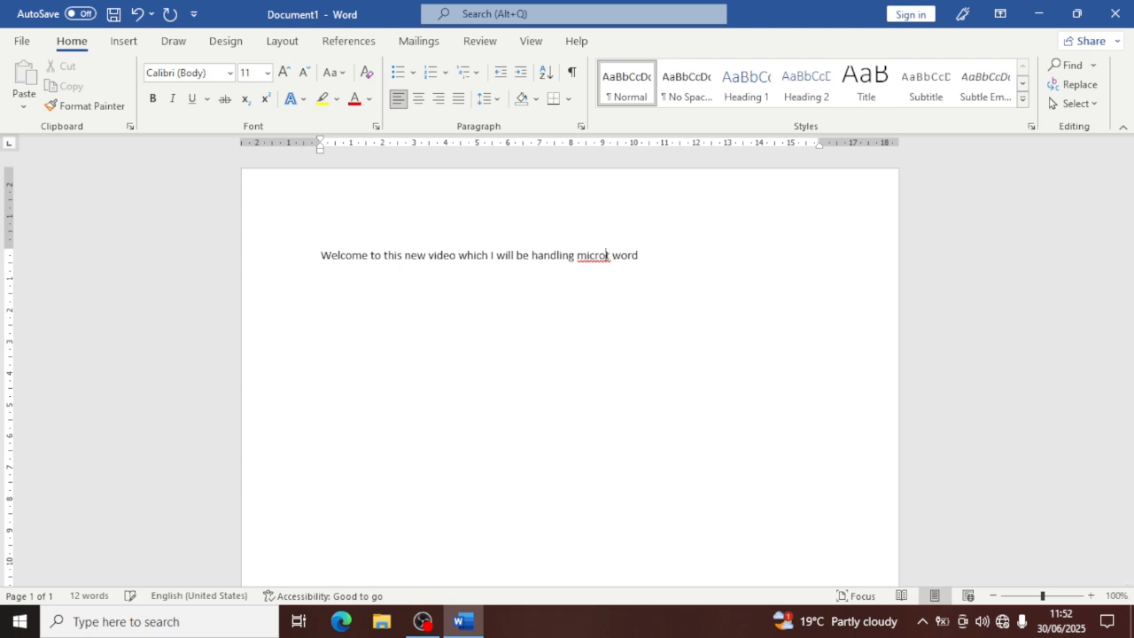
text(soft)
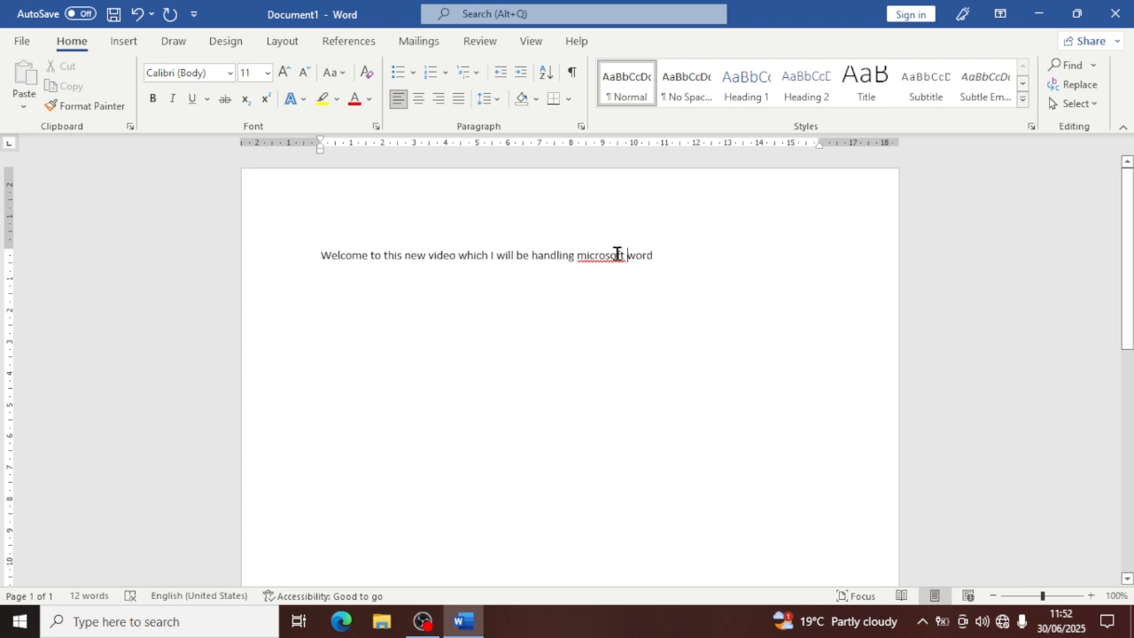
right_click(618, 254)
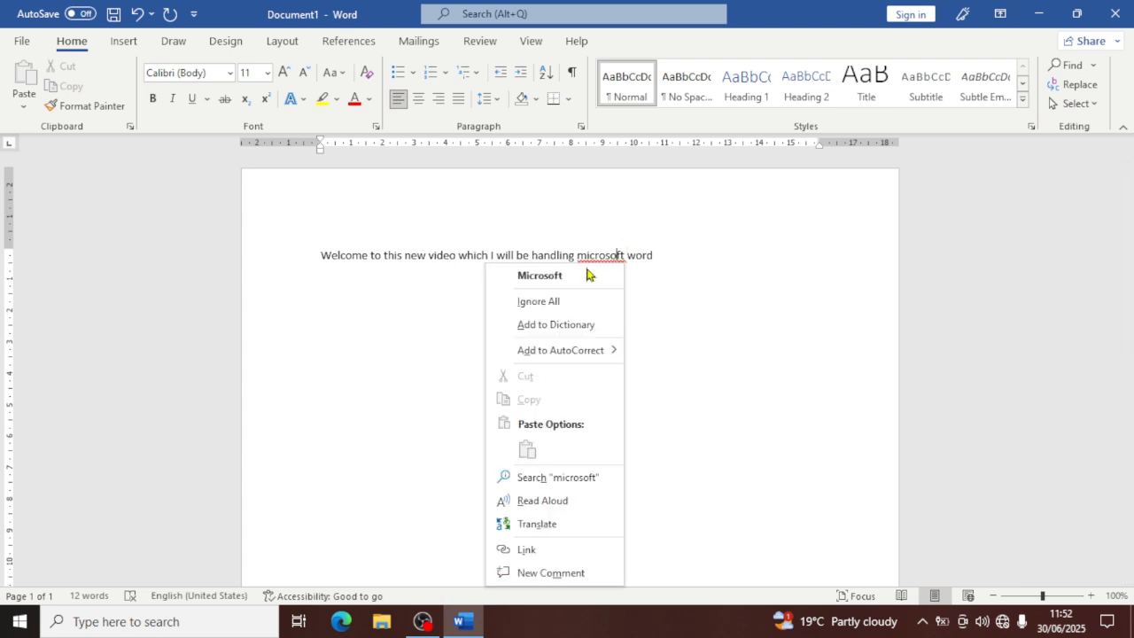
click(576, 271)
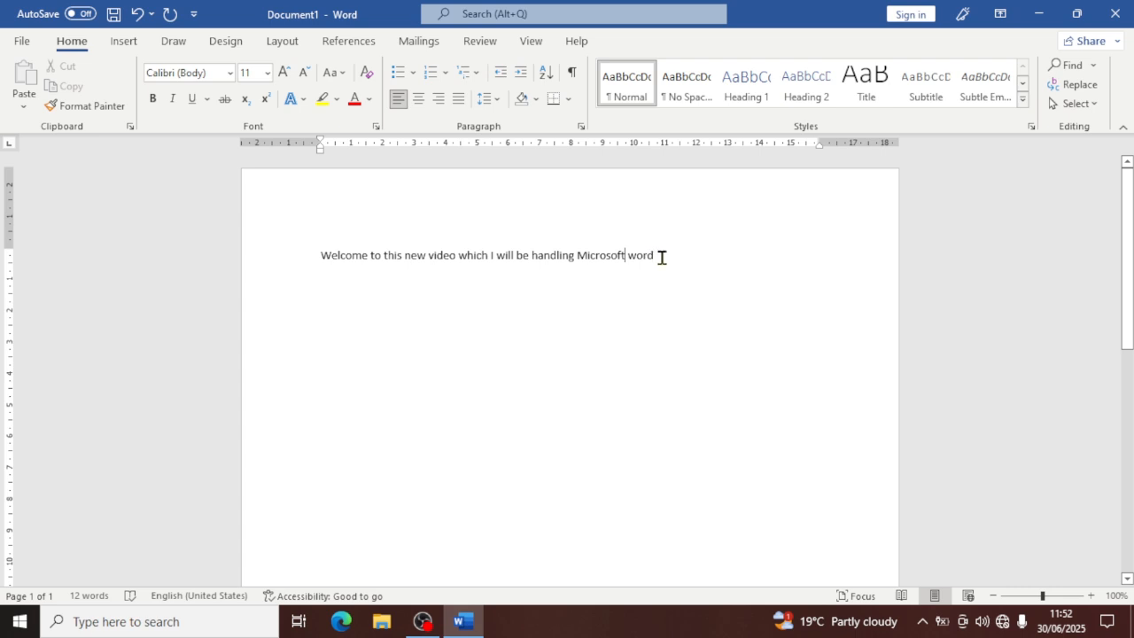
End the sentence with a full stop after "word" and start a new paragraph below it
click(661, 257)
text(.)
key(Return)
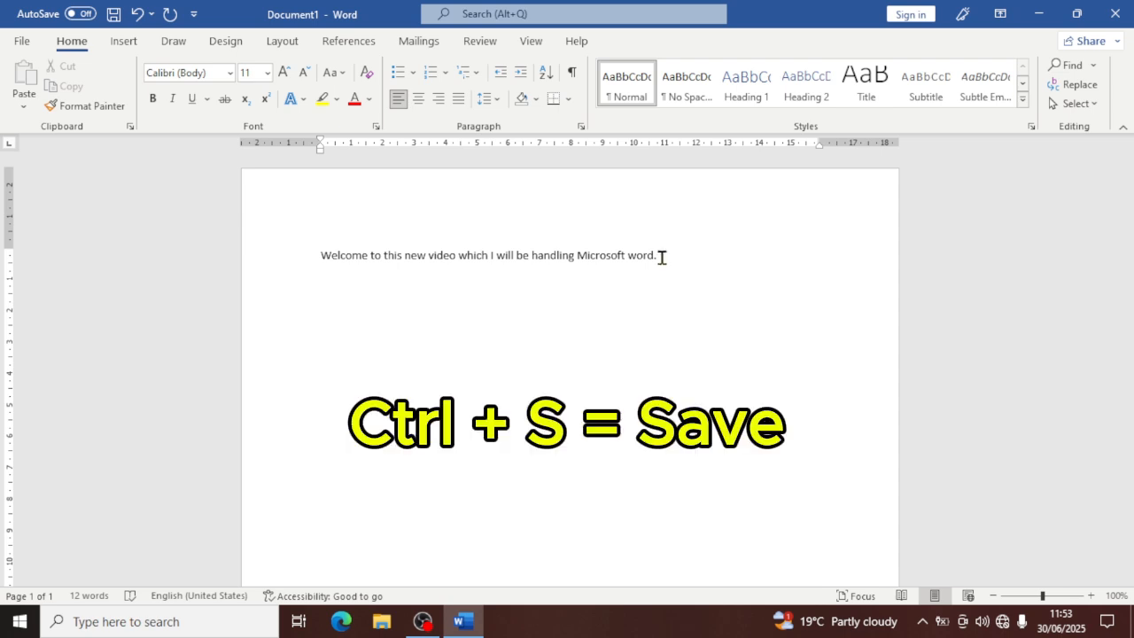
Save the document to the Desktop on this PC as a Word Document named "welcome"
key(ctrl+s)
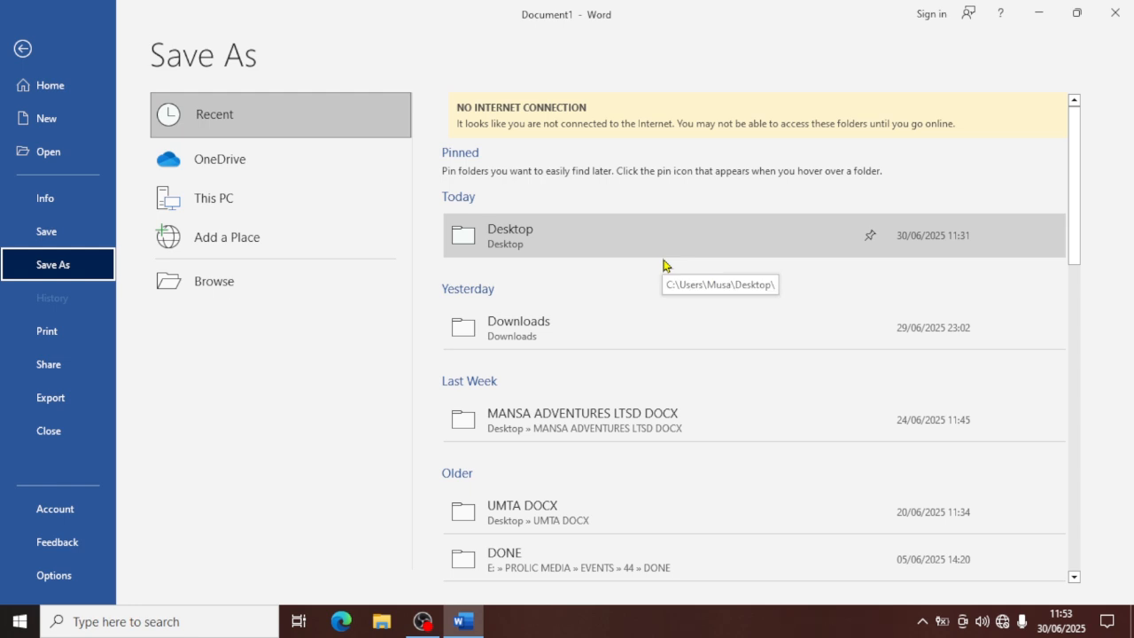
key(Escape)
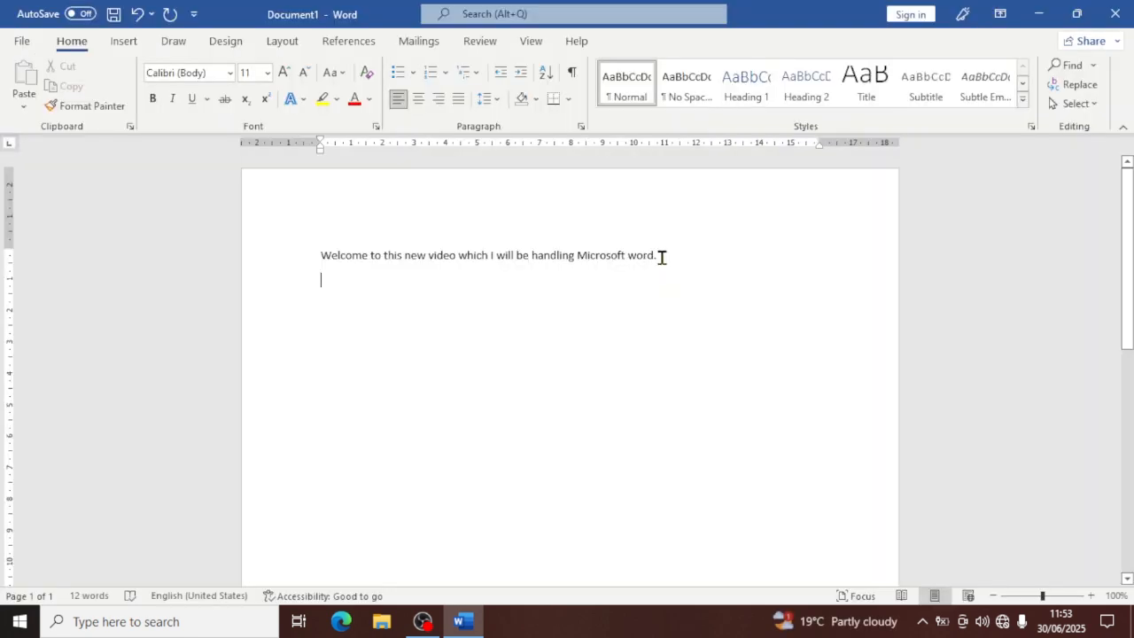
click(22, 42)
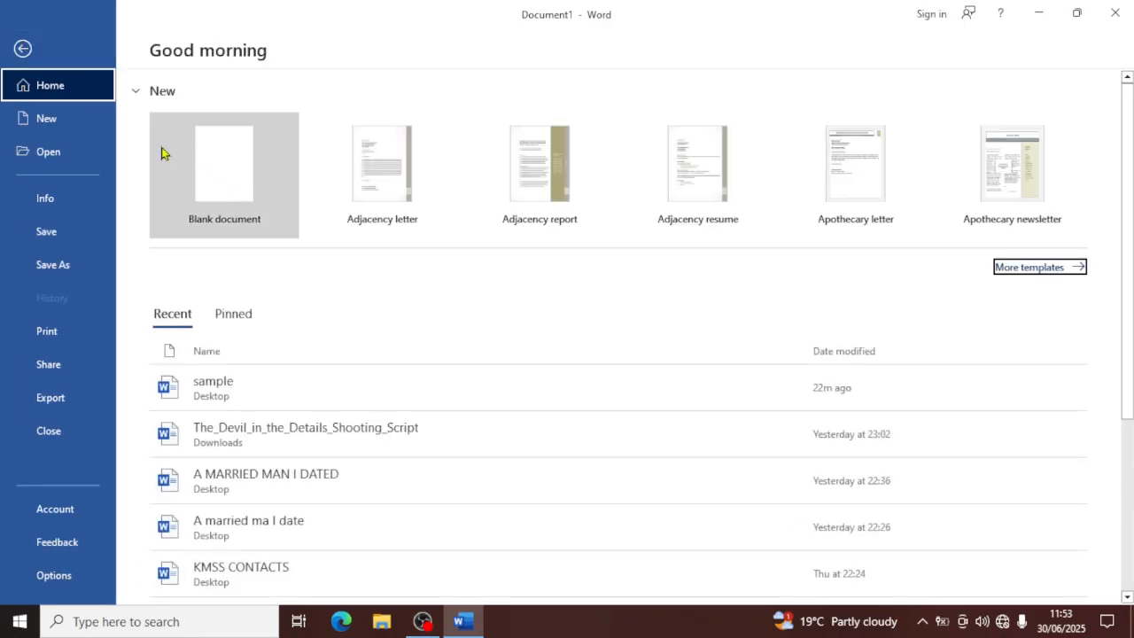
click(55, 260)
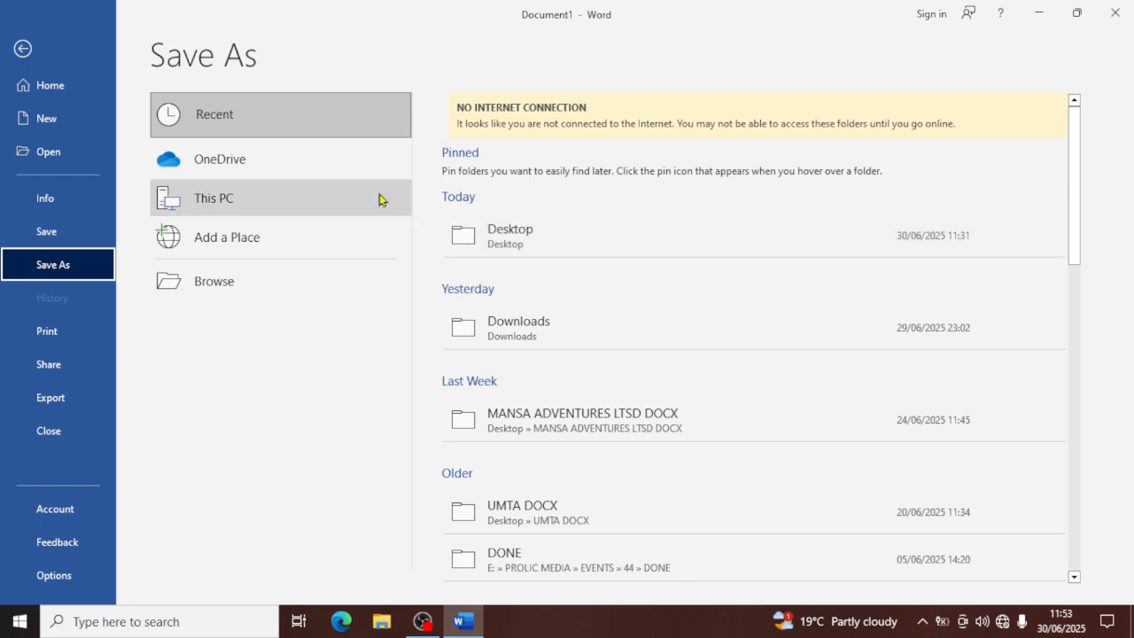
click(271, 211)
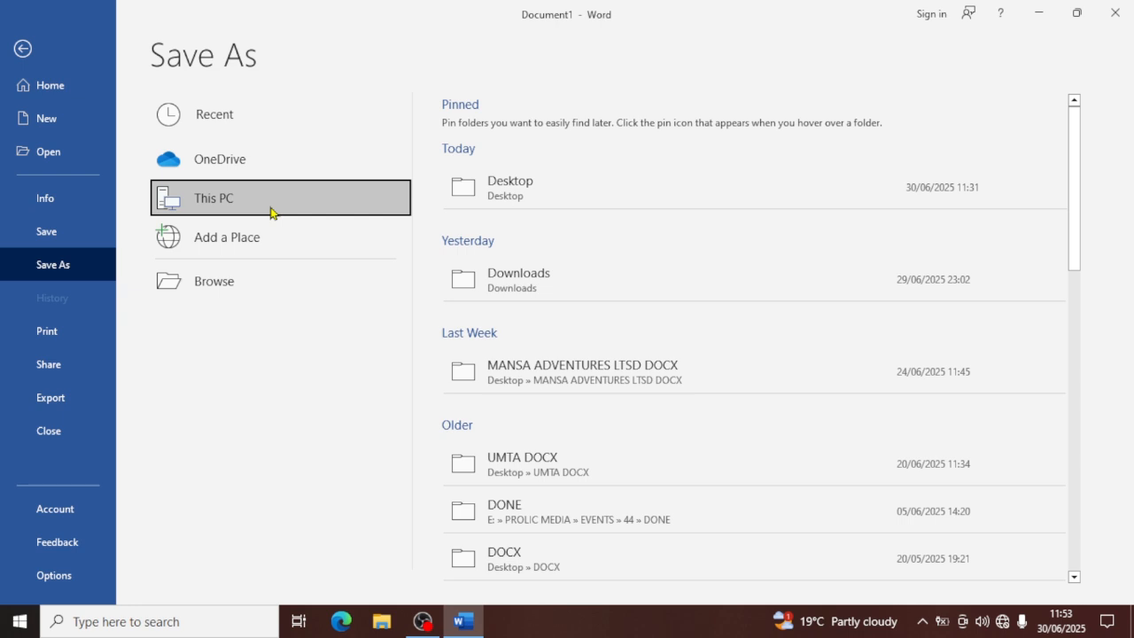
click(514, 194)
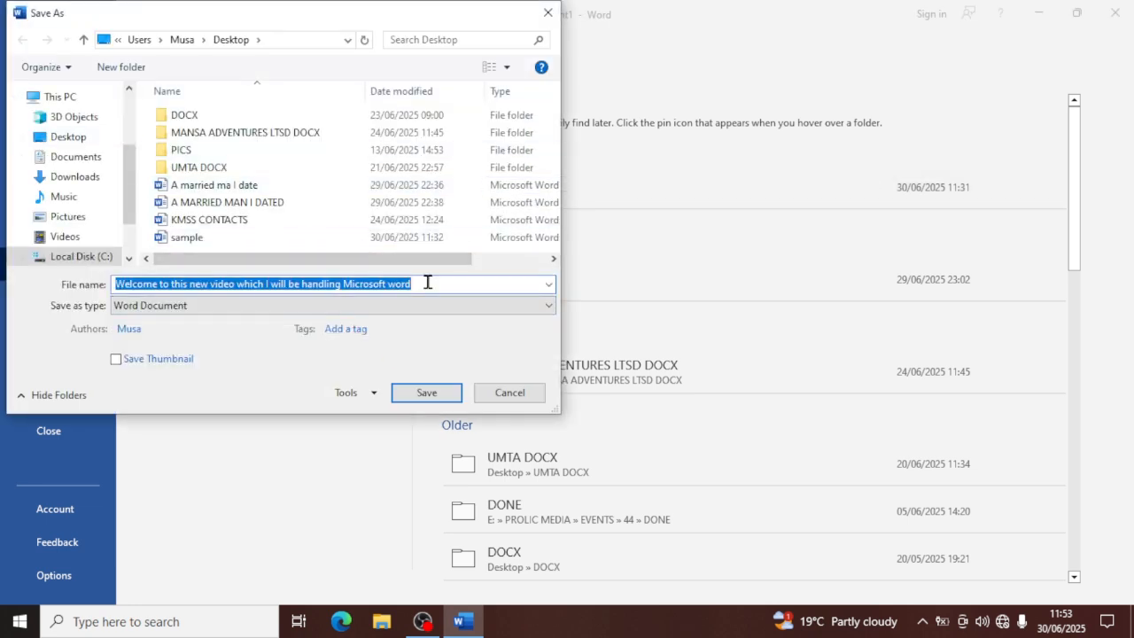
key(BackSpace)
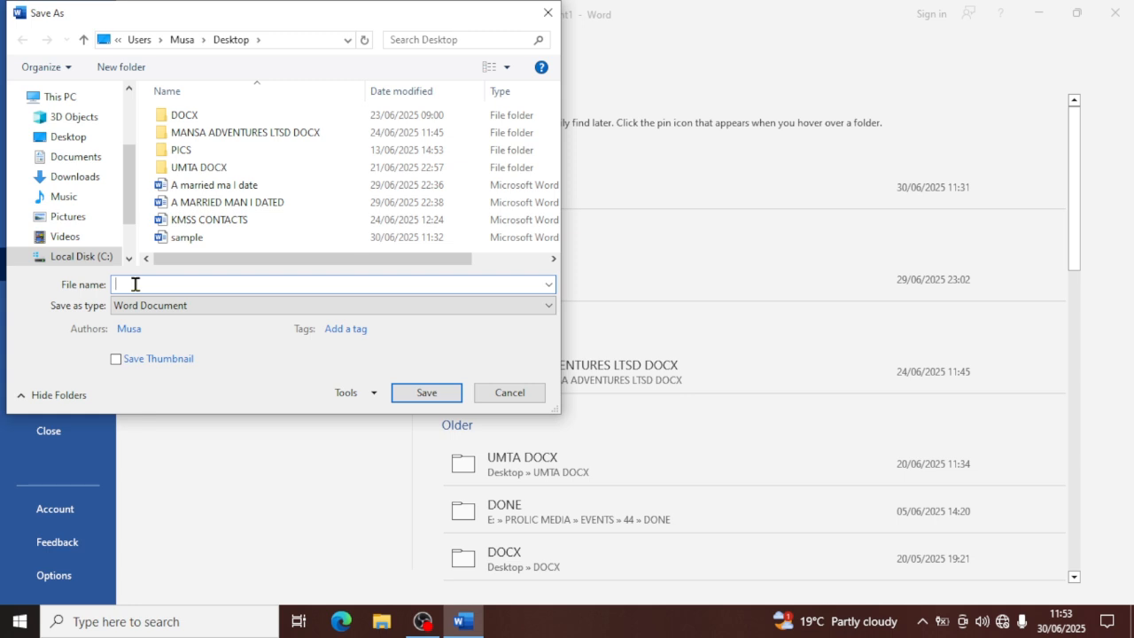
text(welcome)
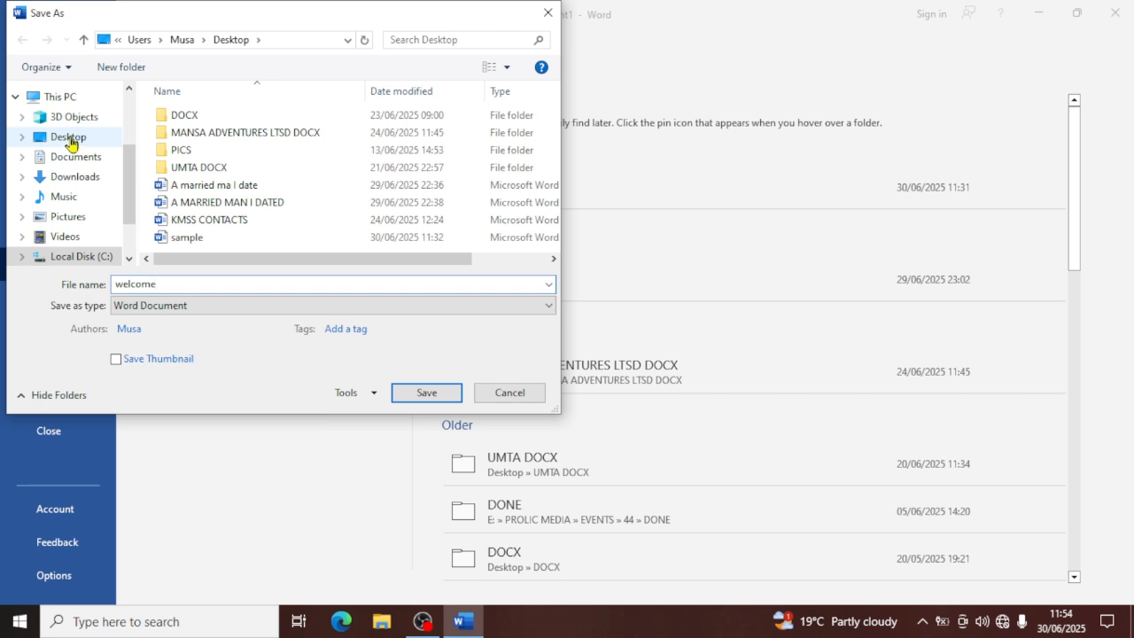
click(70, 139)
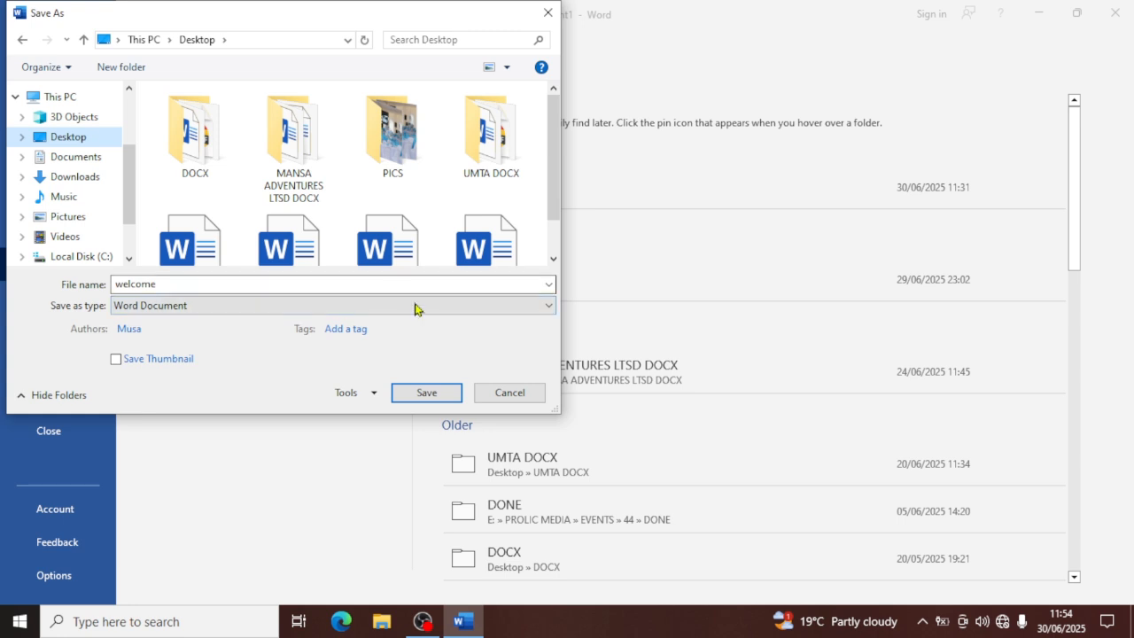
click(413, 394)
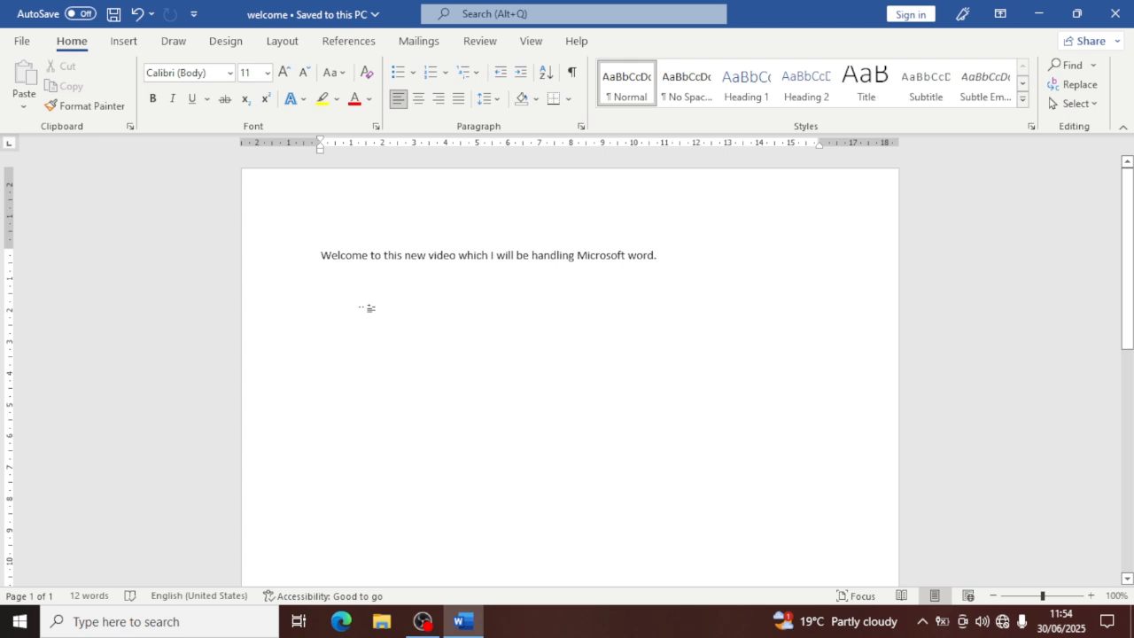
Select all the text in the document and clear the selection again
key(ctrl+a)
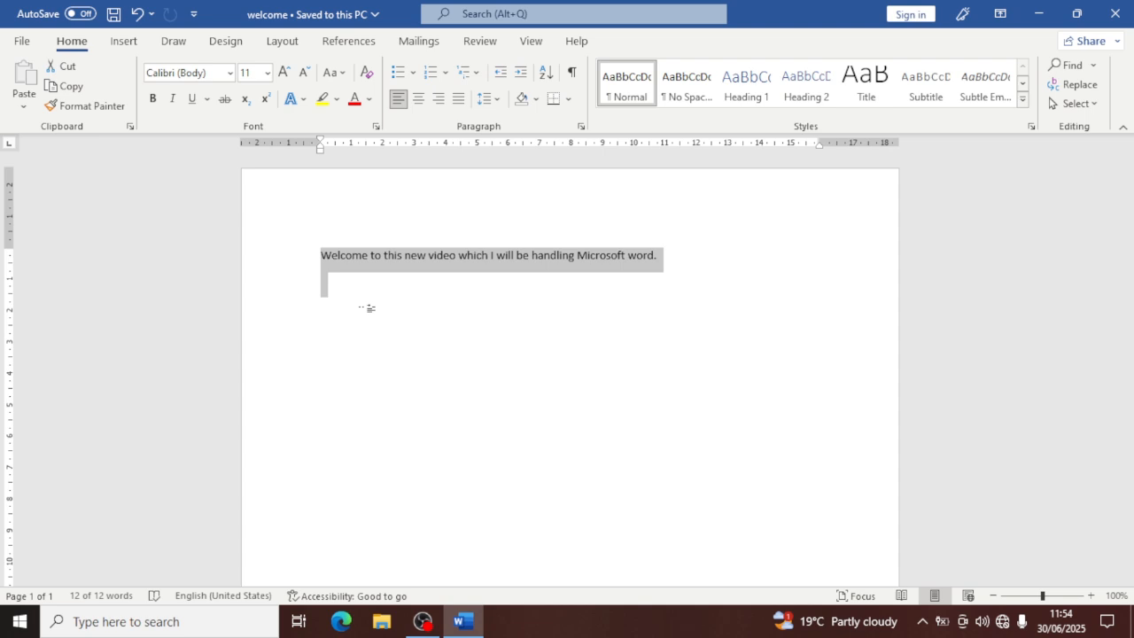
click(366, 307)
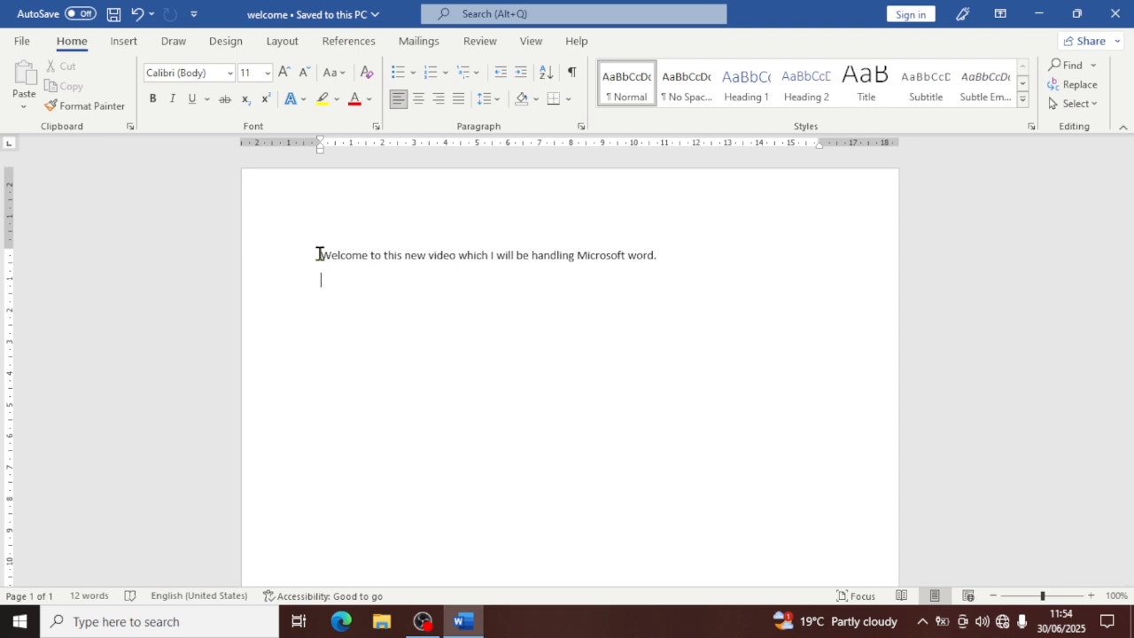
Copy the word "Welcome" from the start of the sentence and paste it on a new line directly below the sentence
drag(319, 254, 365, 256)
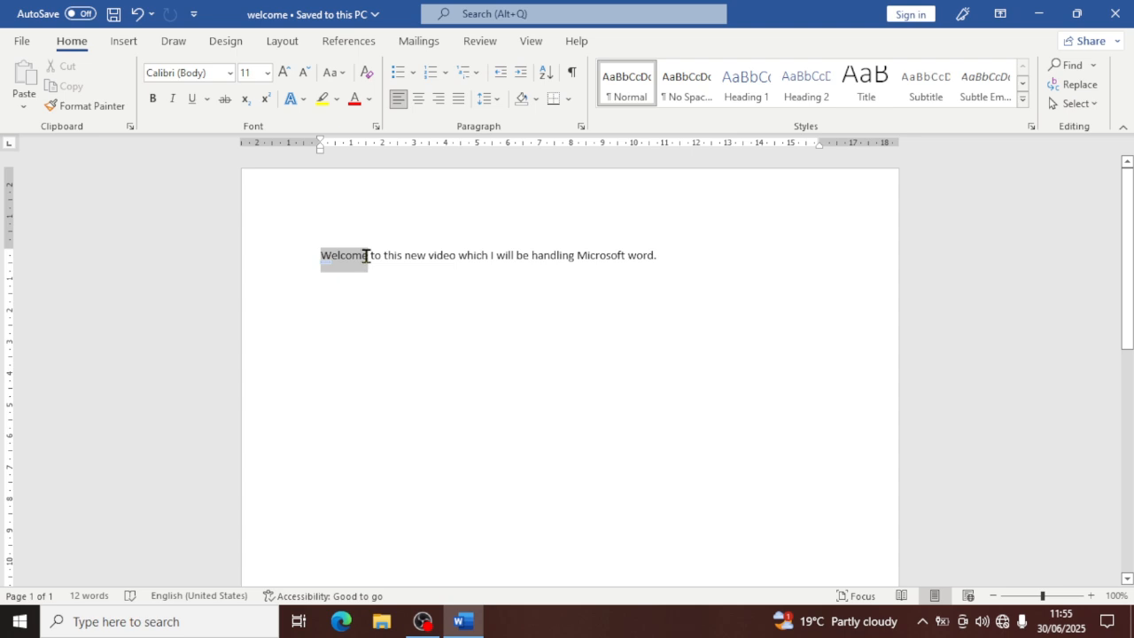
drag(365, 255, 366, 257)
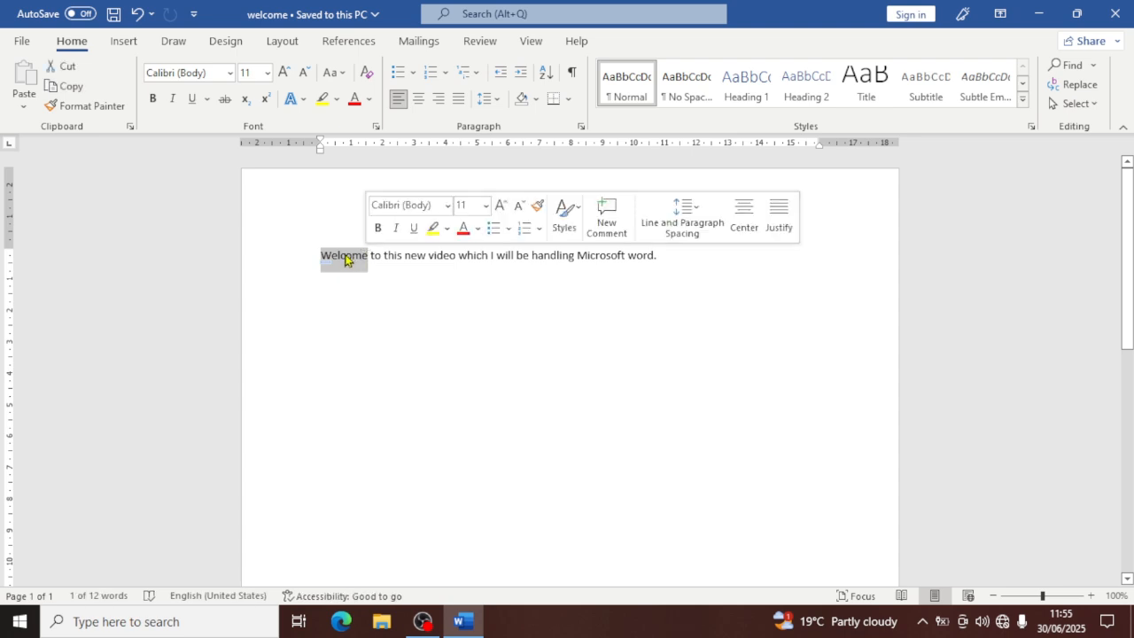
right_click(346, 259)
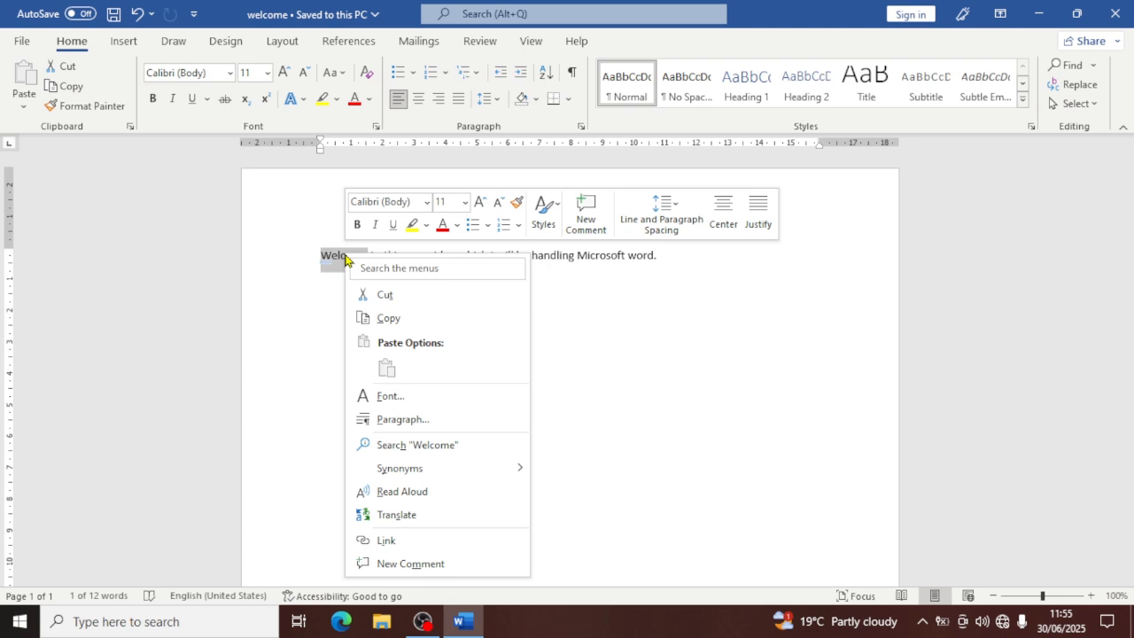
click(381, 319)
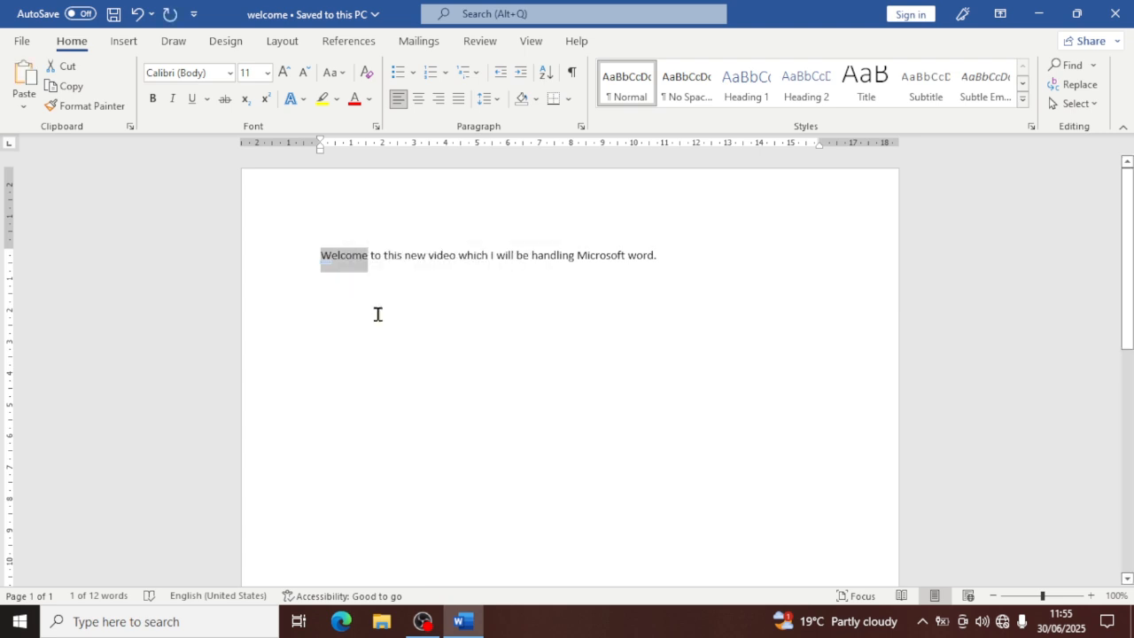
click(665, 259)
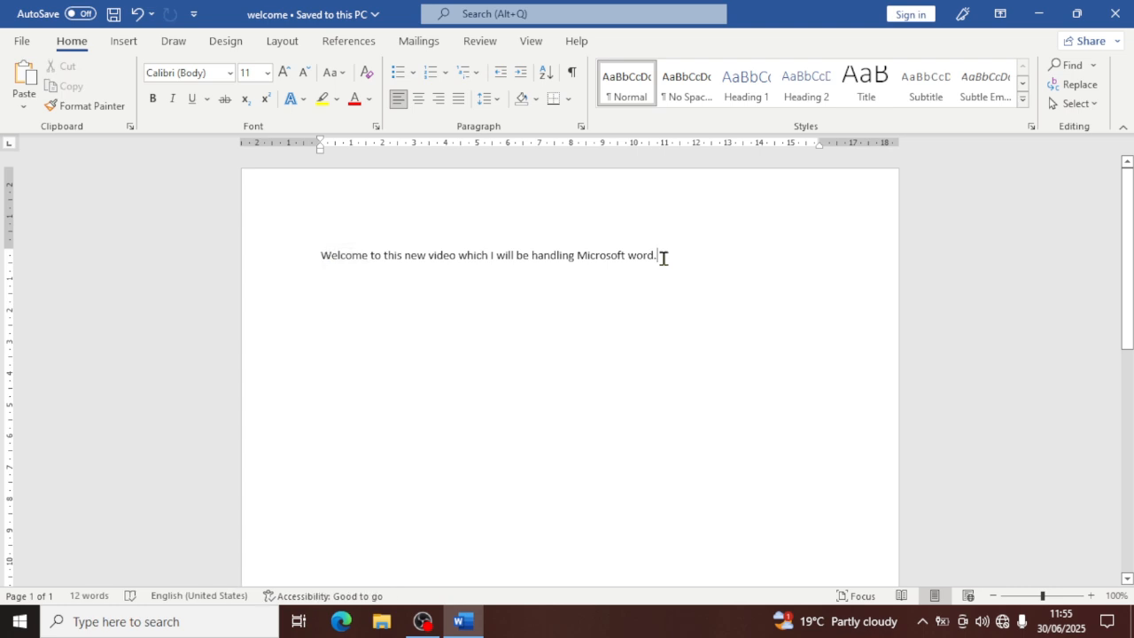
key(Return)
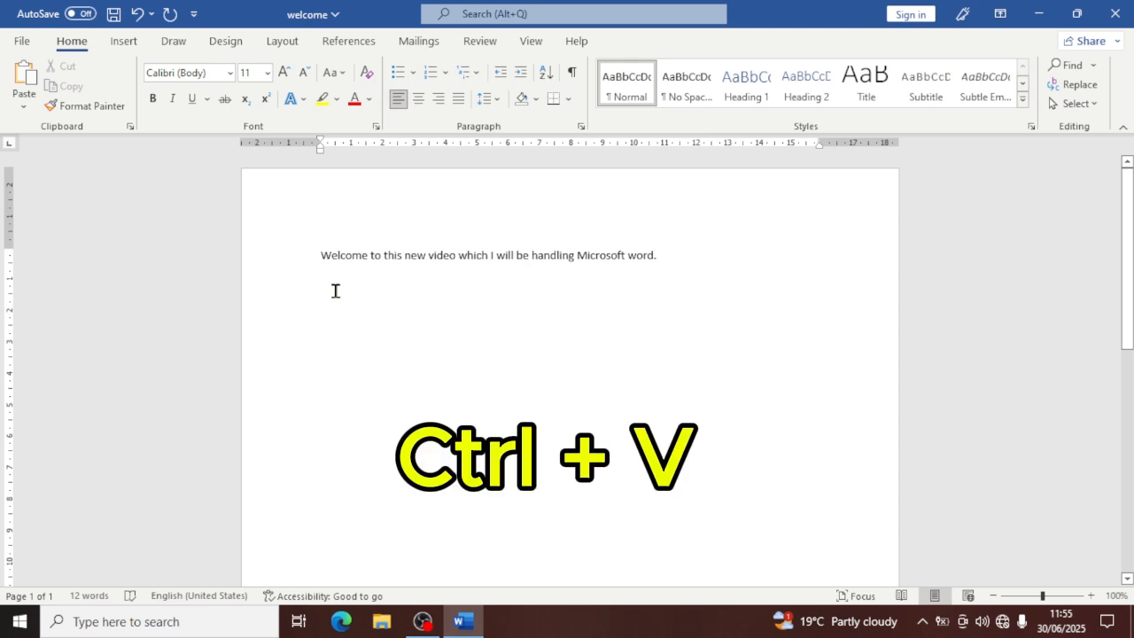
key(ctrl+v)
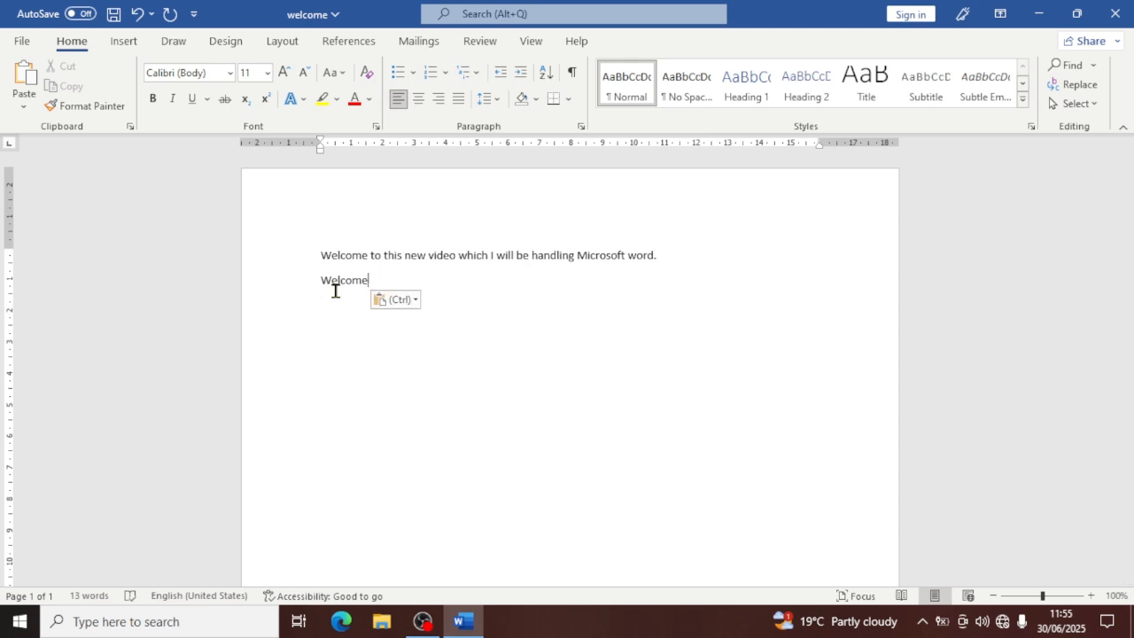
Undo the pasted "Welcome" and paste it again on the line directly below the sentence
key(ctrl+z)
right_click(336, 293)
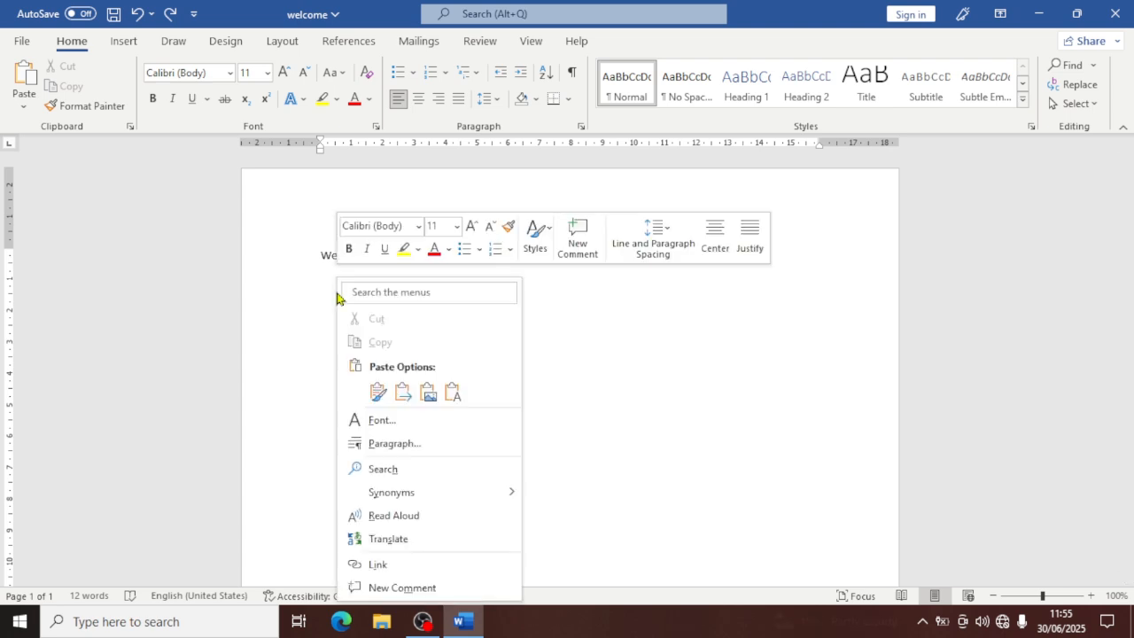
click(402, 390)
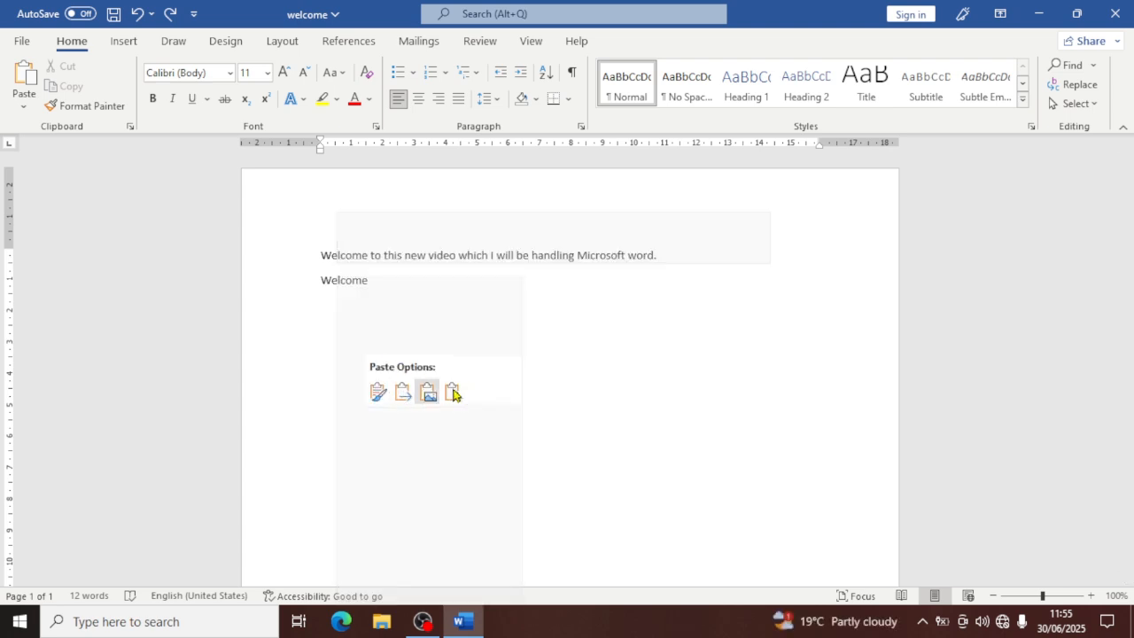
Paste the copied word "Welcome" two more times, each on its own new line below the existing one
key(Return)
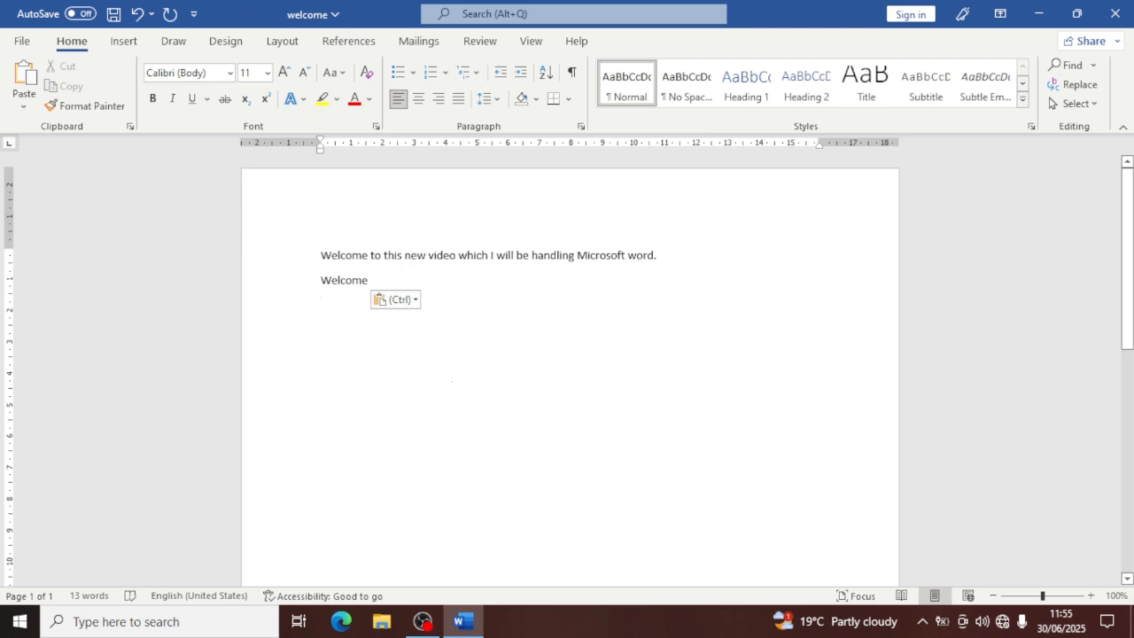
right_click(453, 382)
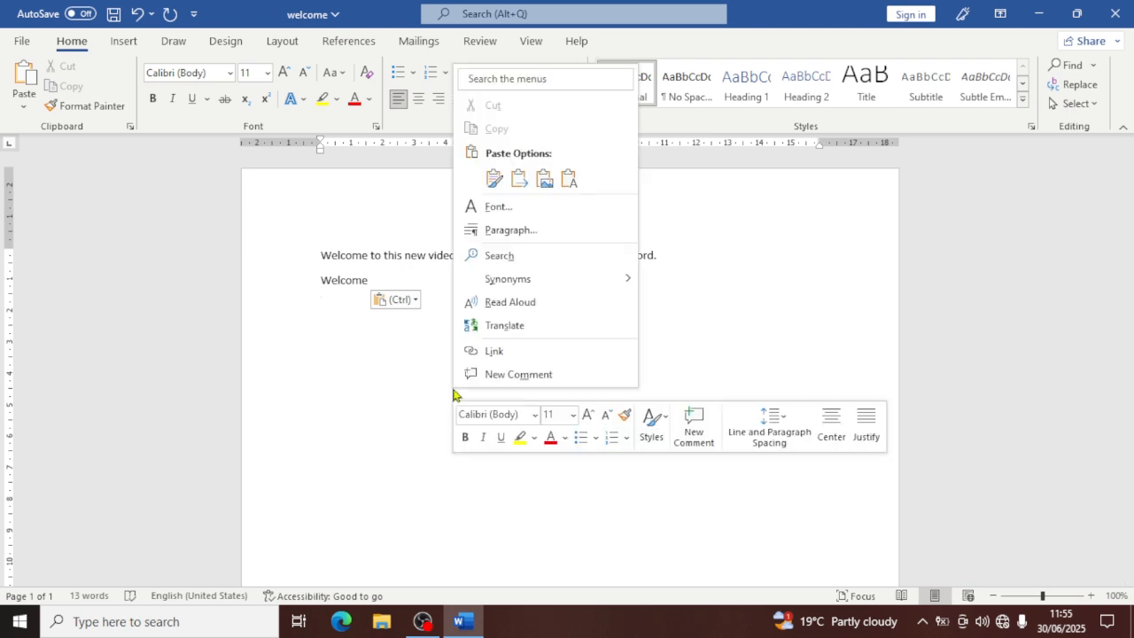
click(567, 176)
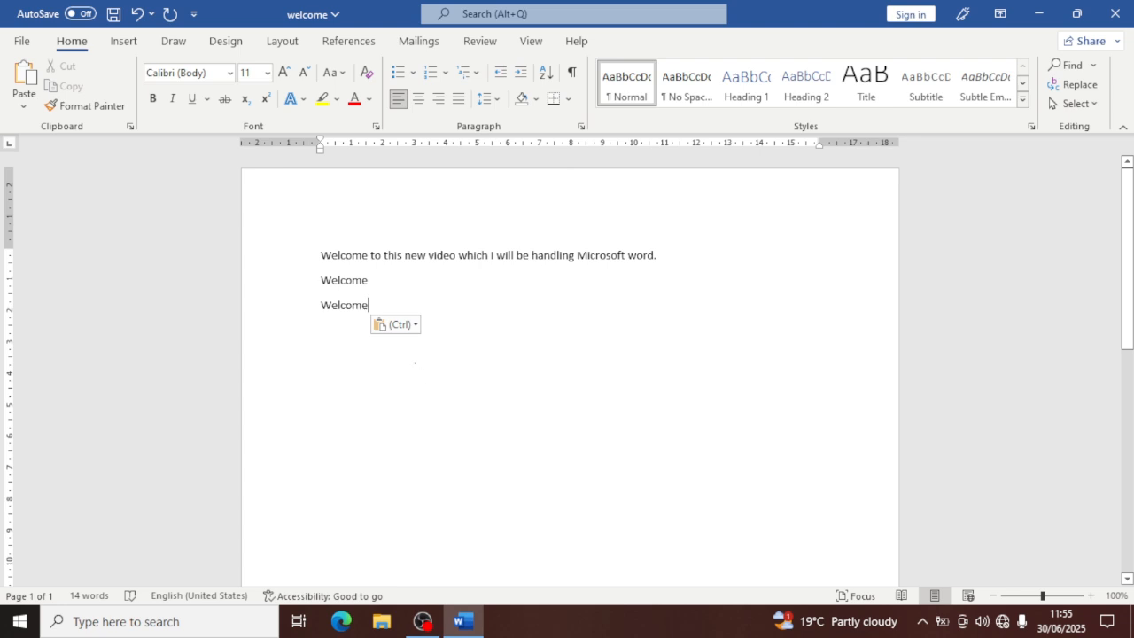
key(Return)
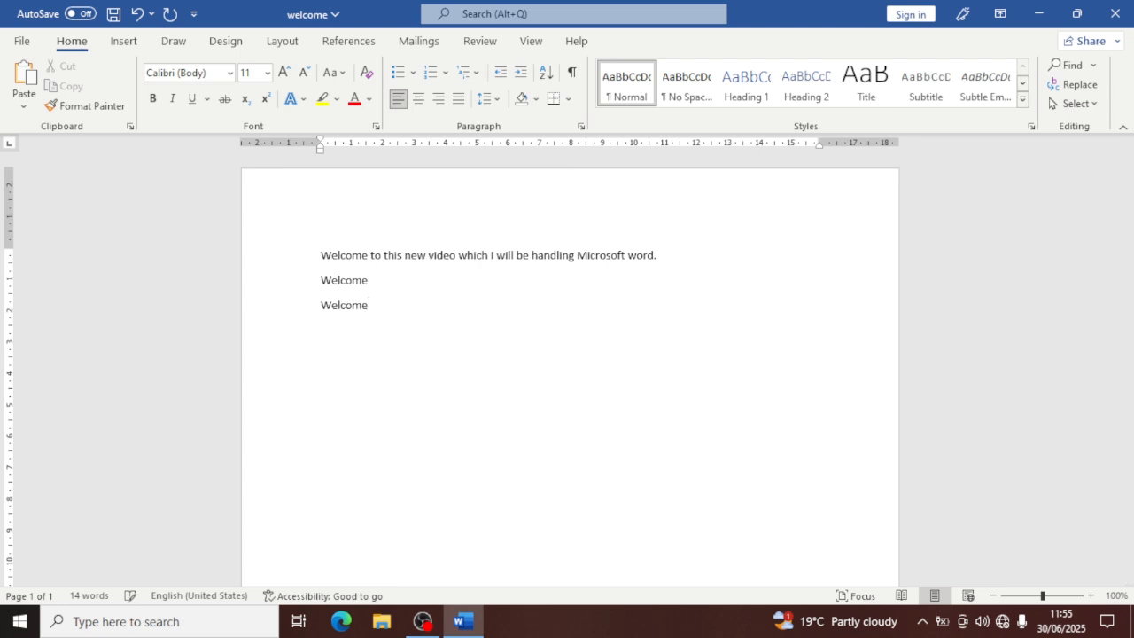
right_click(420, 372)
click(534, 157)
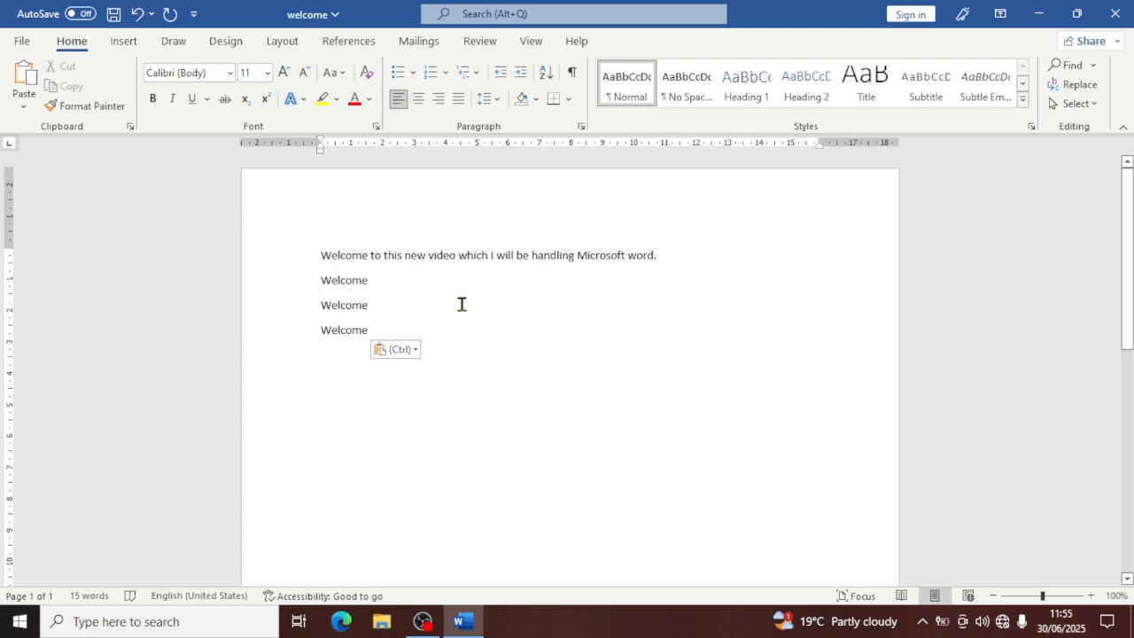
Save the changes to the existing document and start a new empty line below the last "Welcome"
click(23, 47)
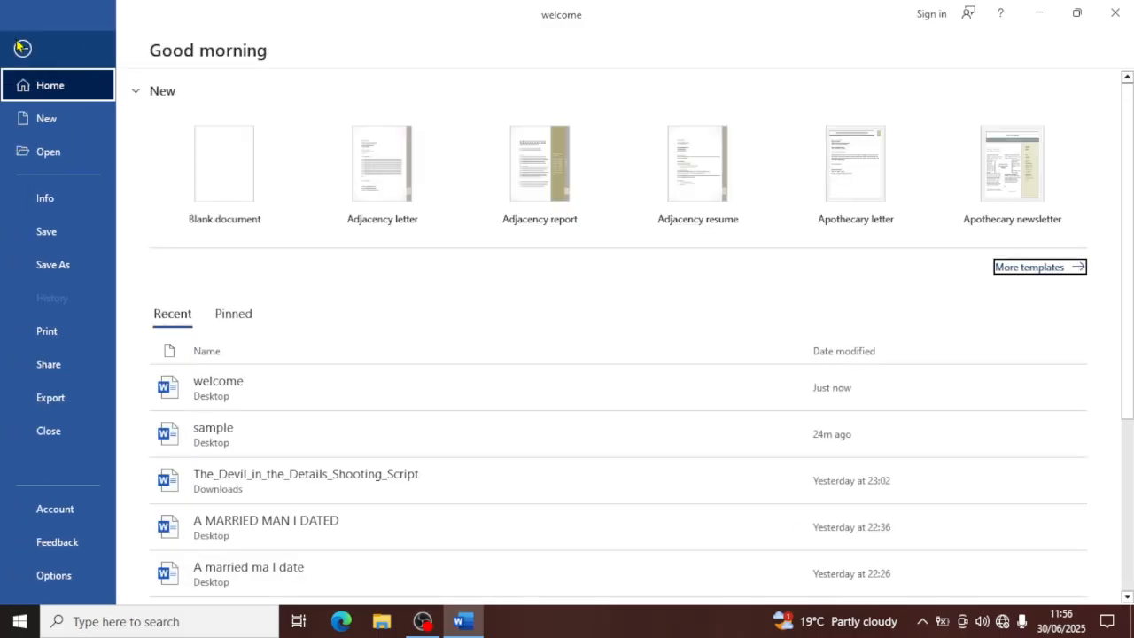
click(16, 44)
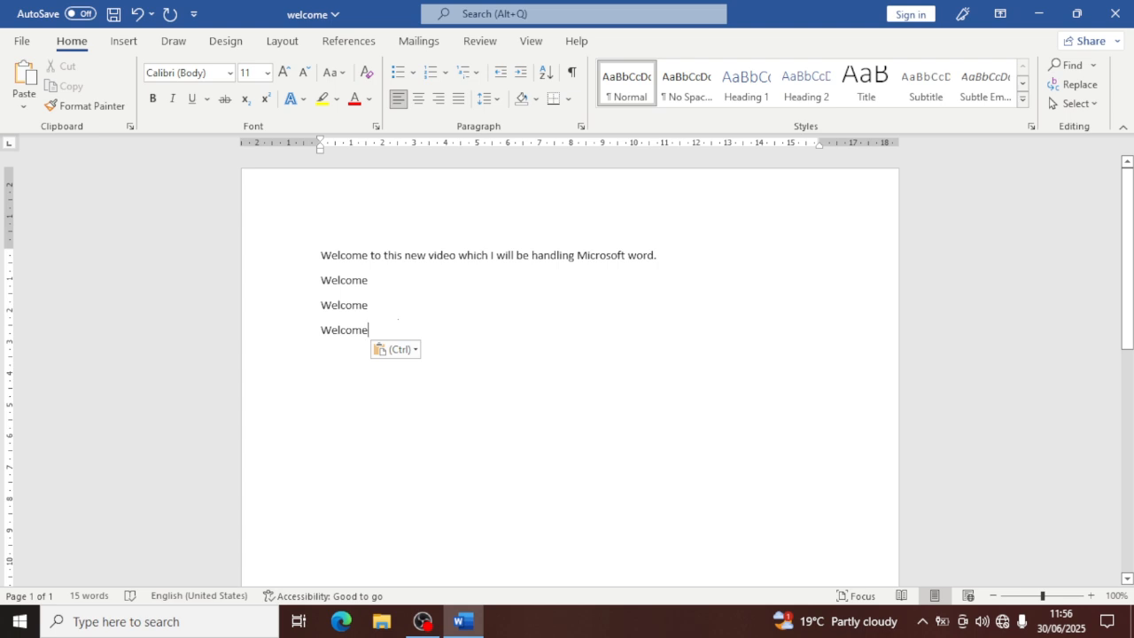
key(ctrl+s)
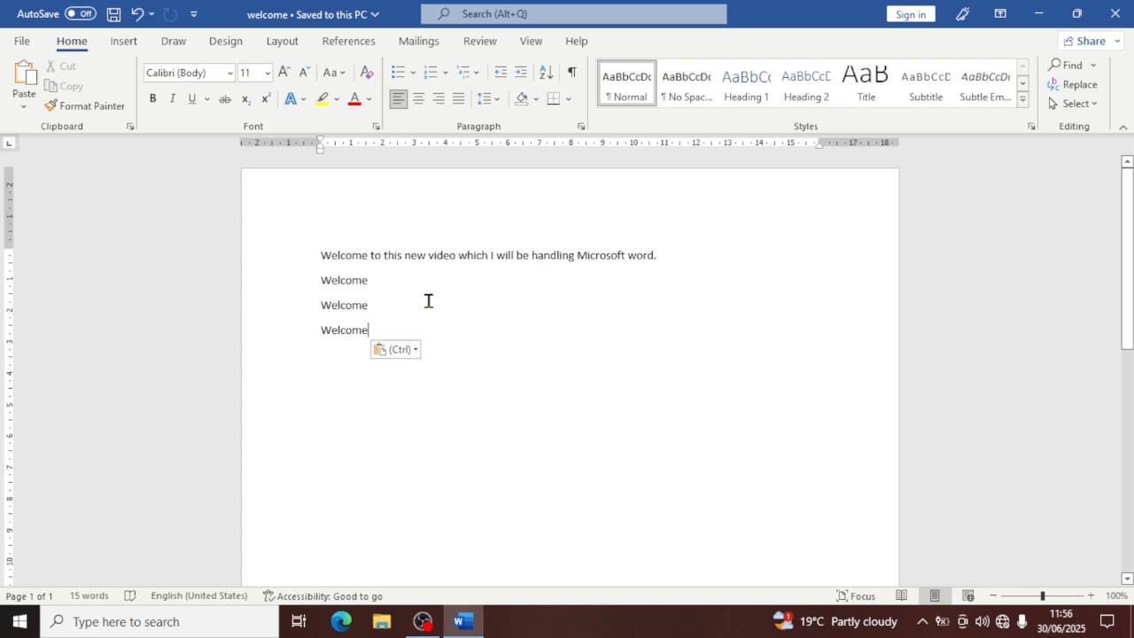
key(Return)
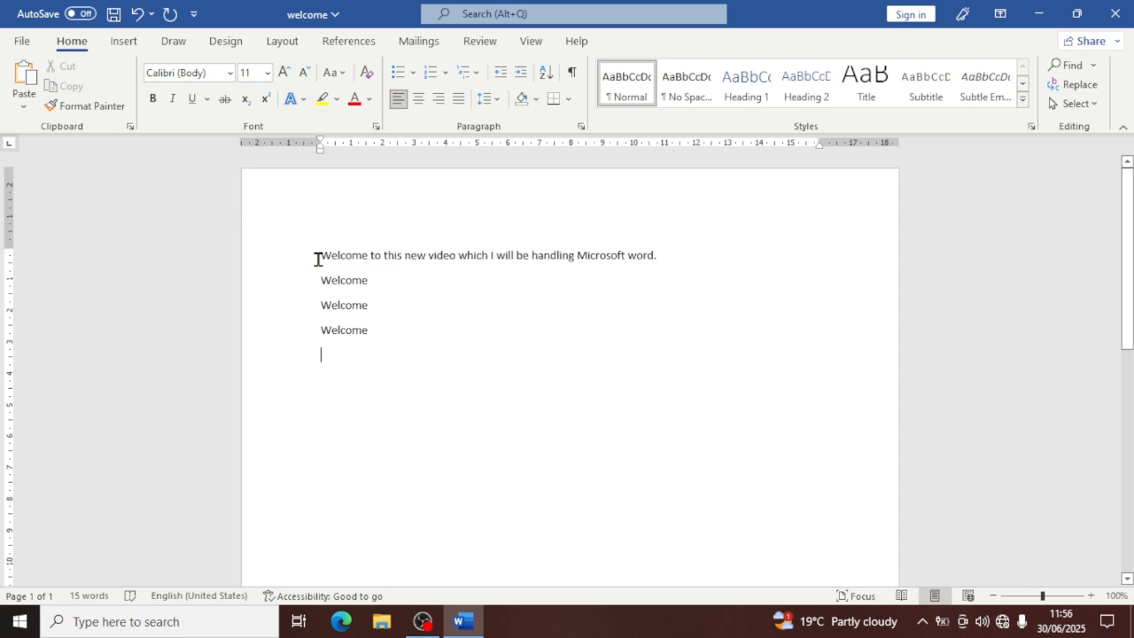
Make the entire first sentence bold
drag(320, 257, 665, 258)
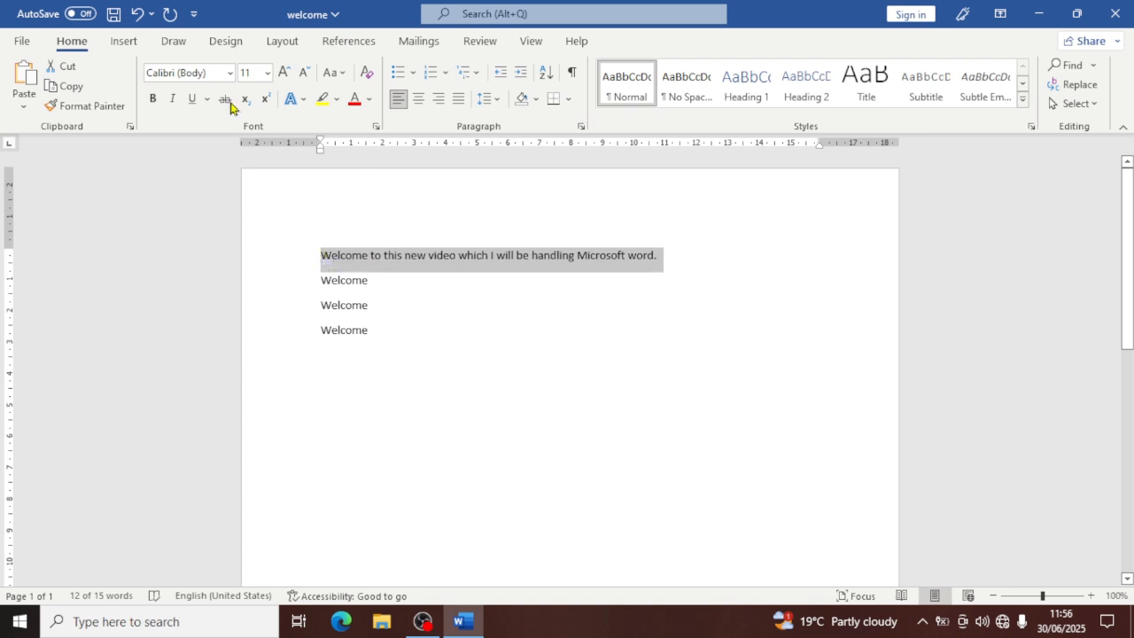
click(153, 100)
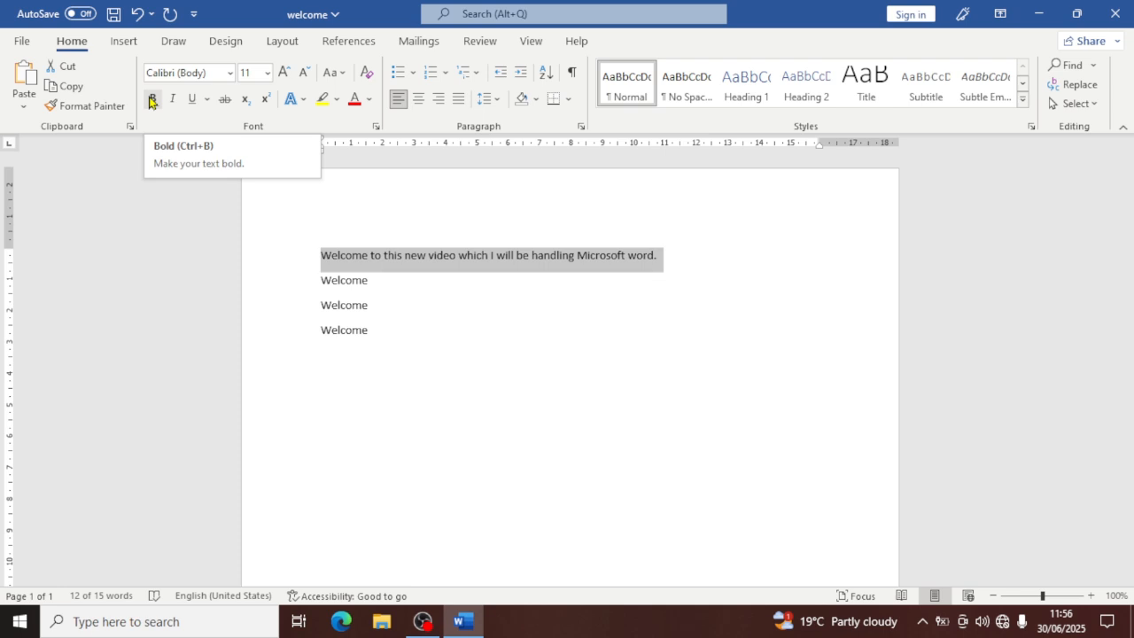
click(151, 100)
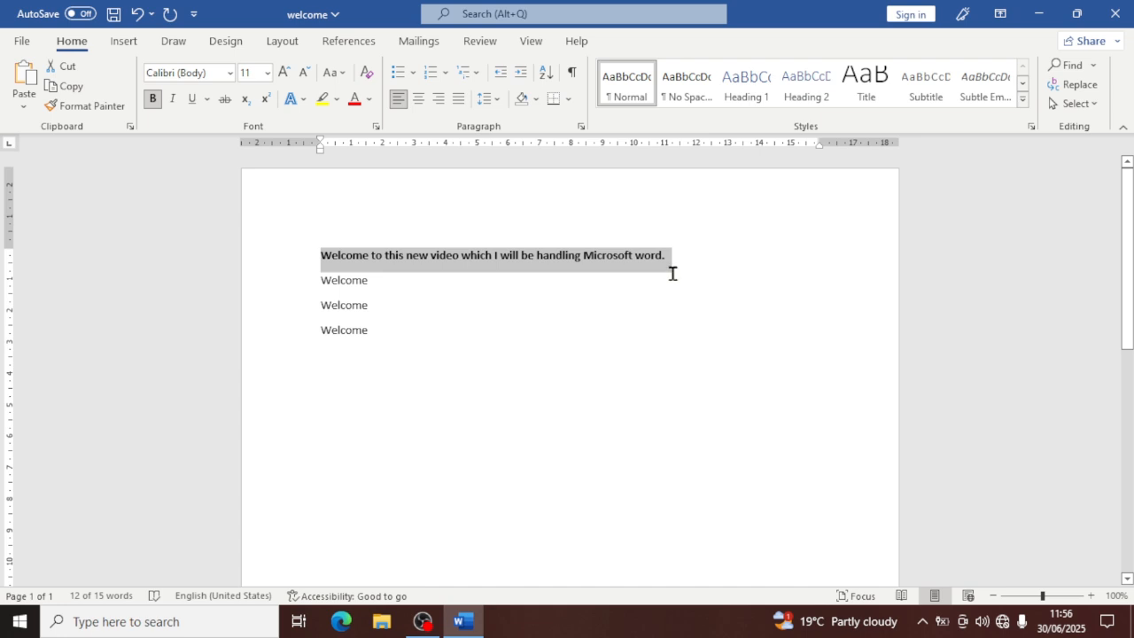
Toggle bold off, on and off again for the first sentence, then place the cursor on the empty last line
key(ctrl+b)
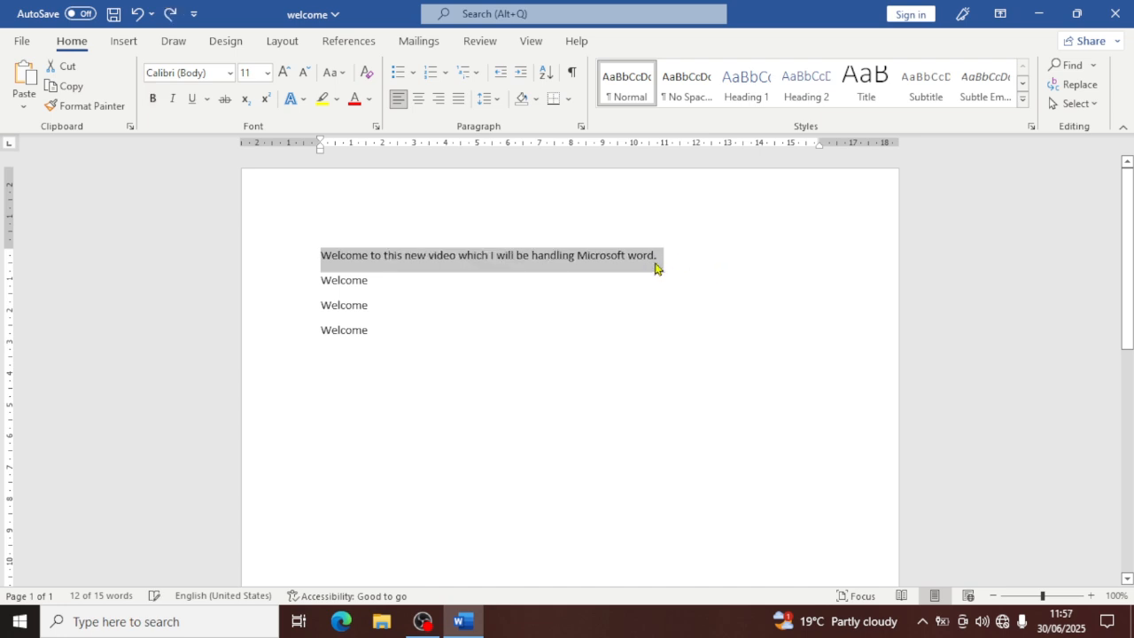
key(ctrl+b)
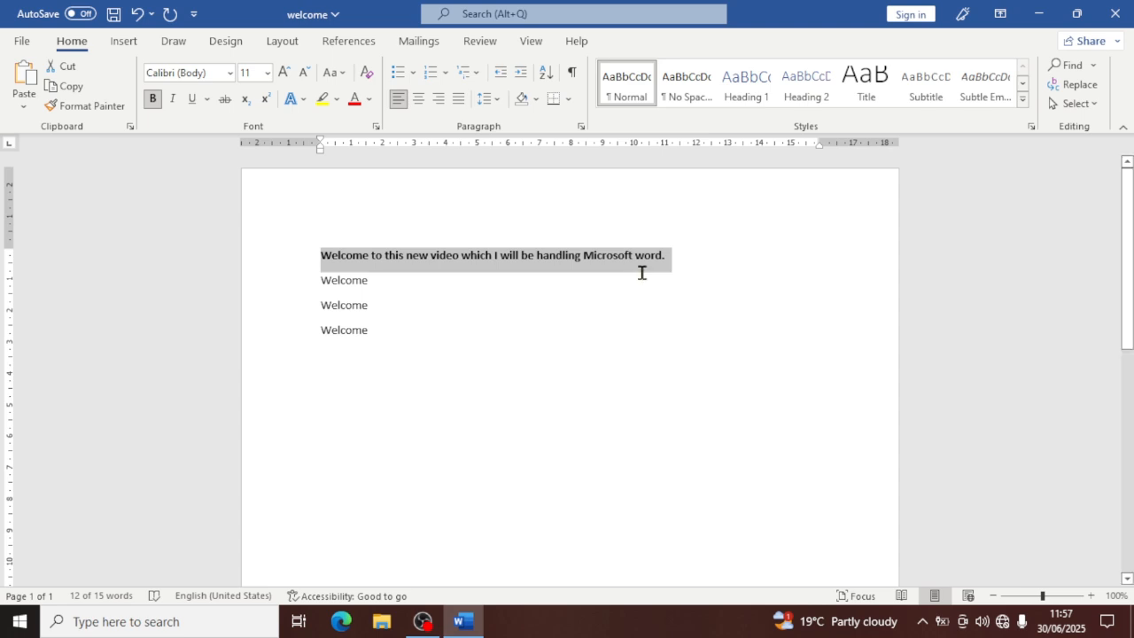
key(ctrl+b)
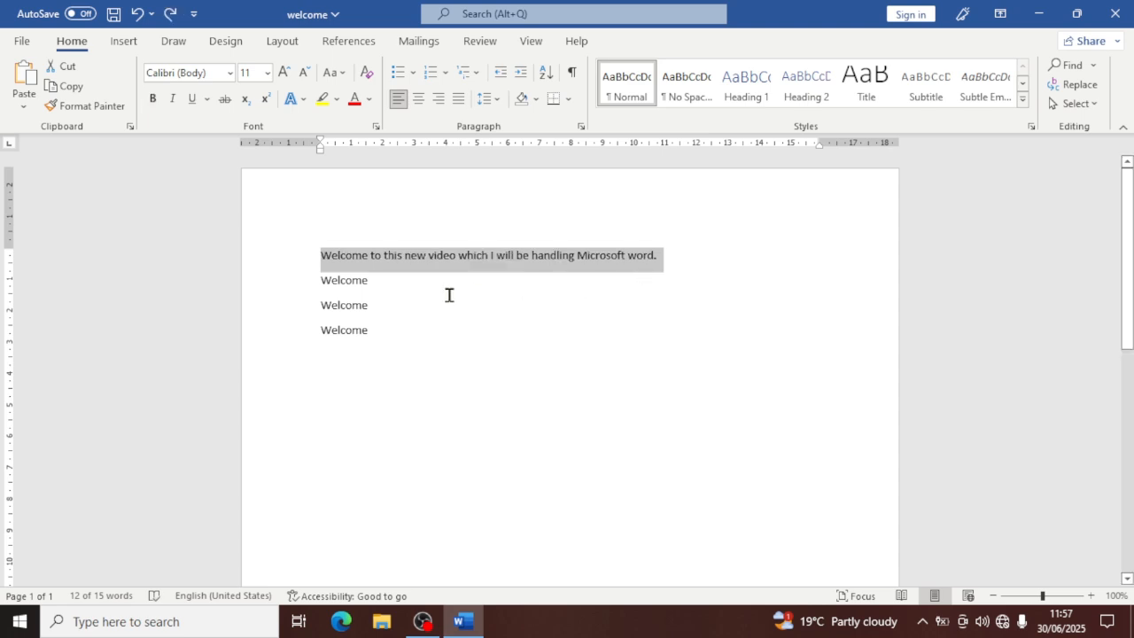
click(450, 296)
key(Down)
key(Down)
key(Down)
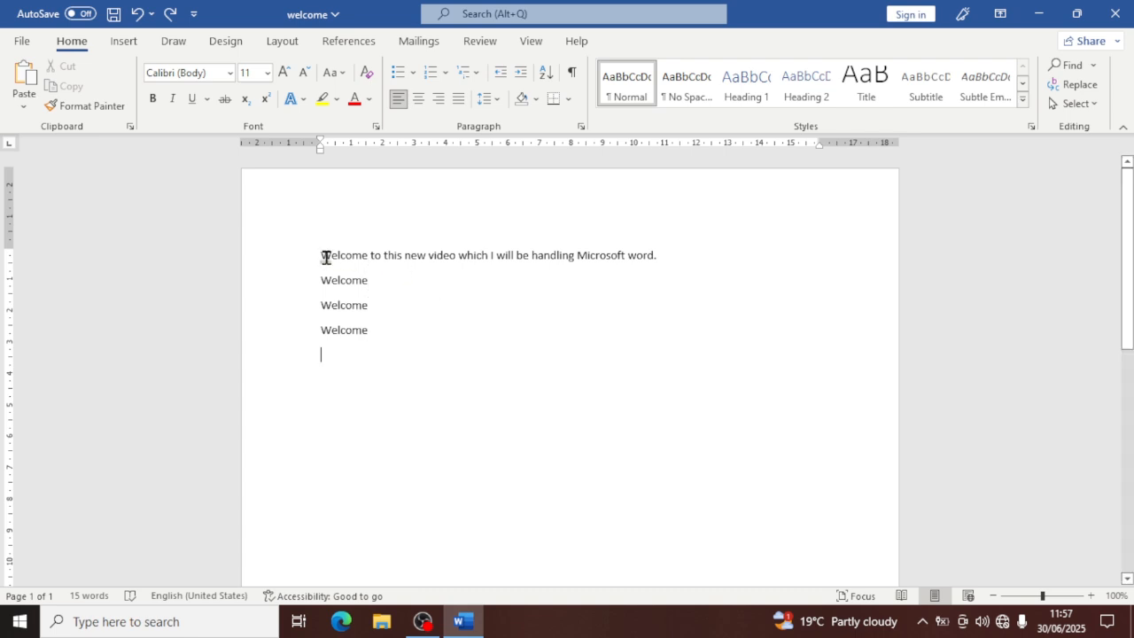
Make the entire first sentence italic and clear the selection
drag(321, 255, 686, 237)
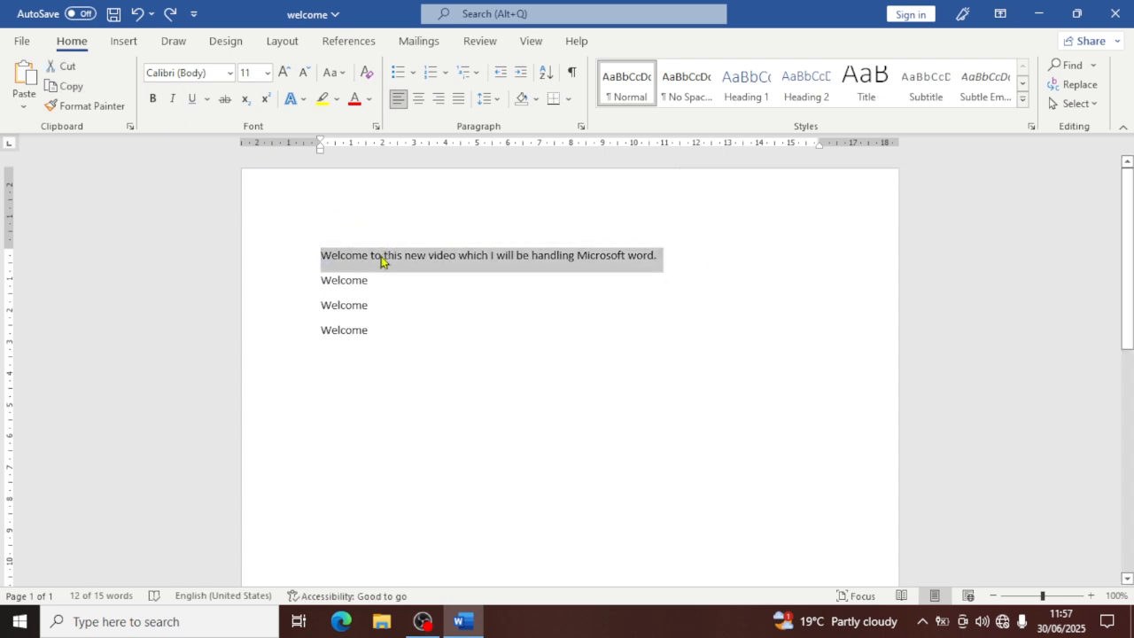
click(172, 103)
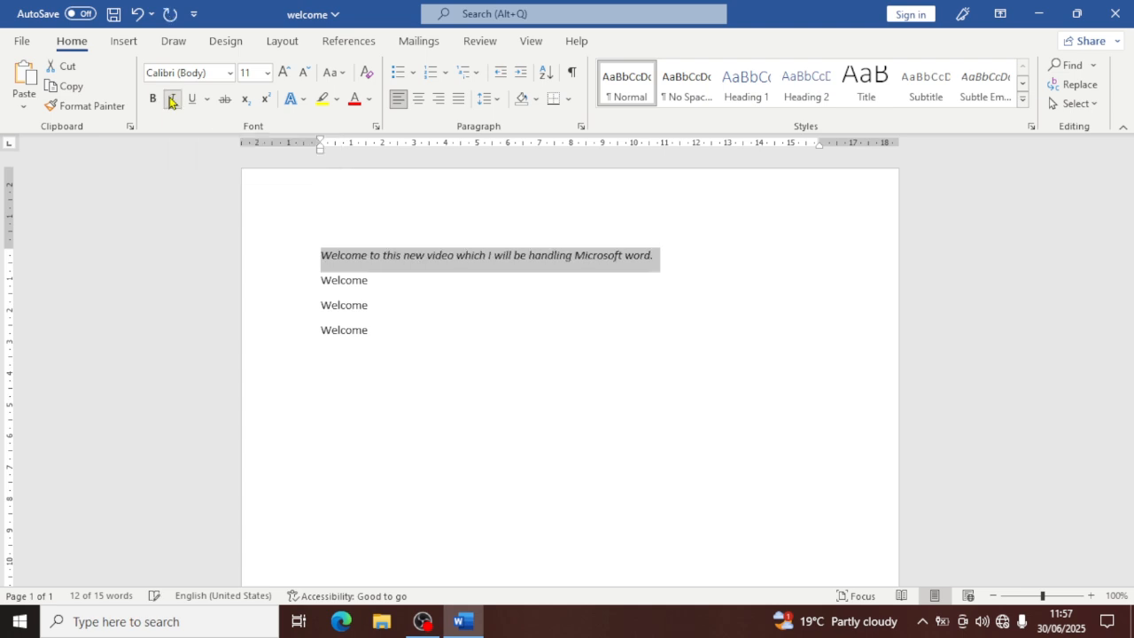
click(515, 299)
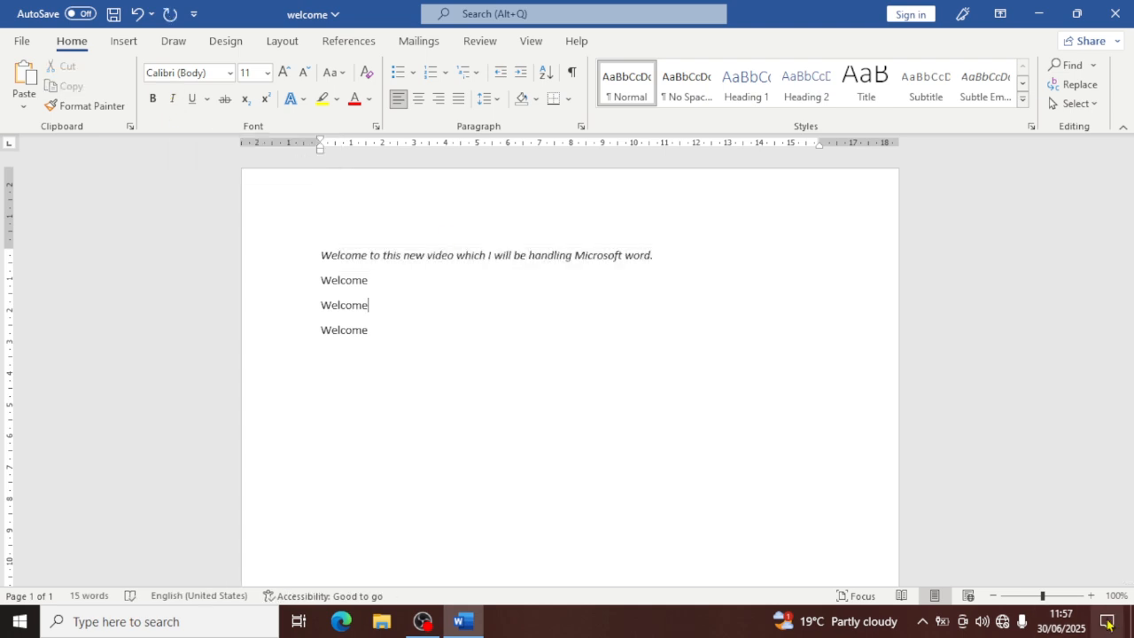
Select all the text in the document and make all of it italic
click(1092, 599)
click(1092, 598)
click(1092, 599)
click(1092, 598)
click(1092, 598)
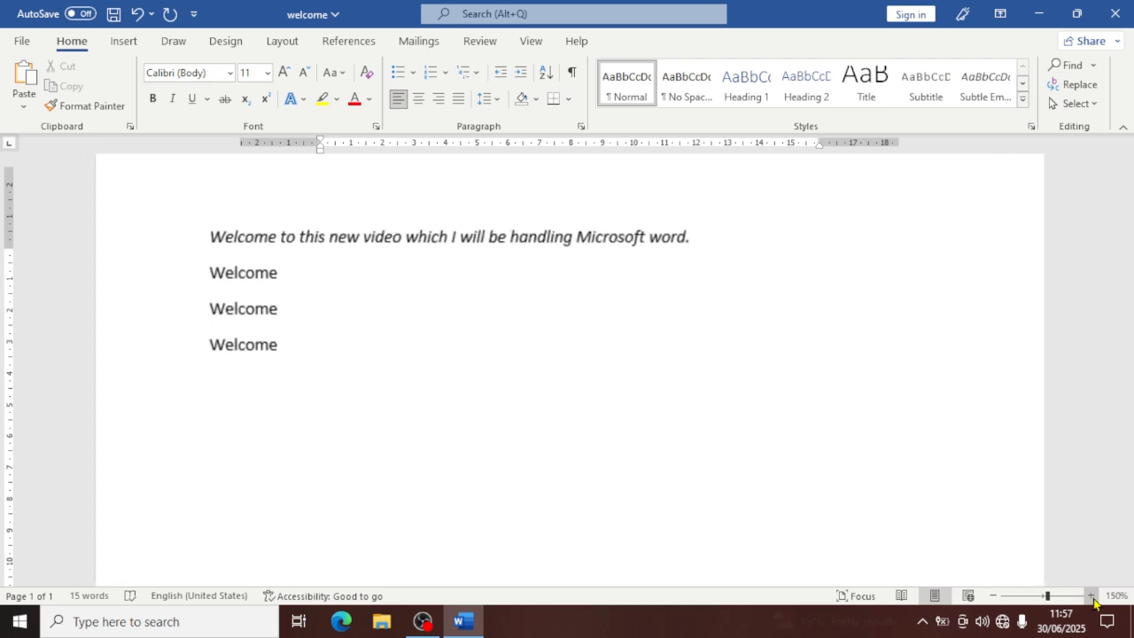
click(1091, 598)
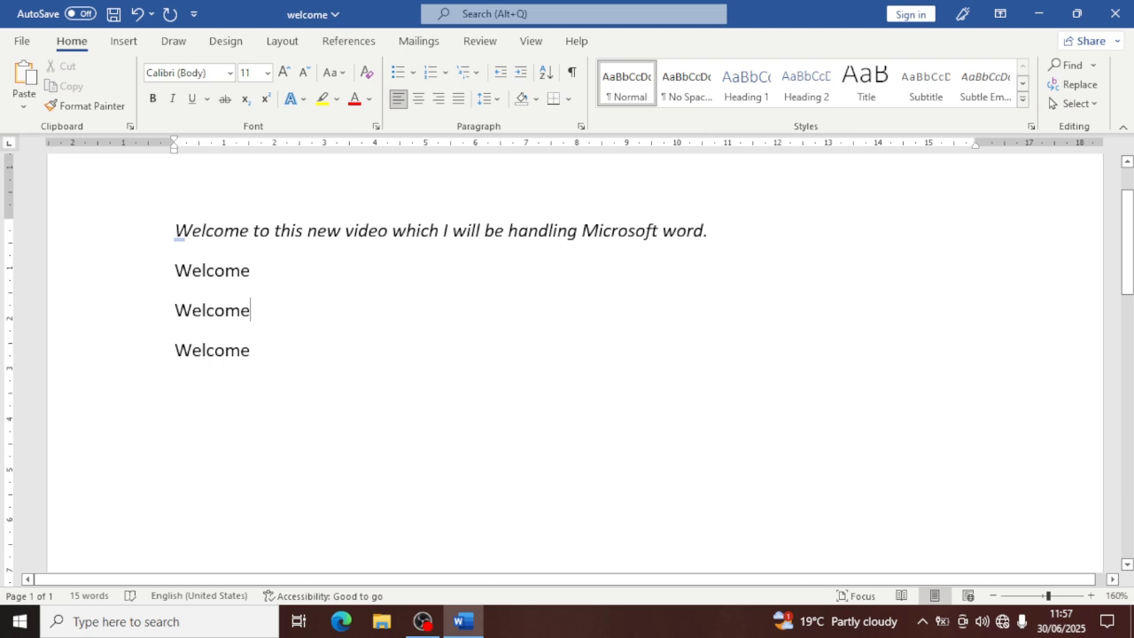
key(ctrl+a)
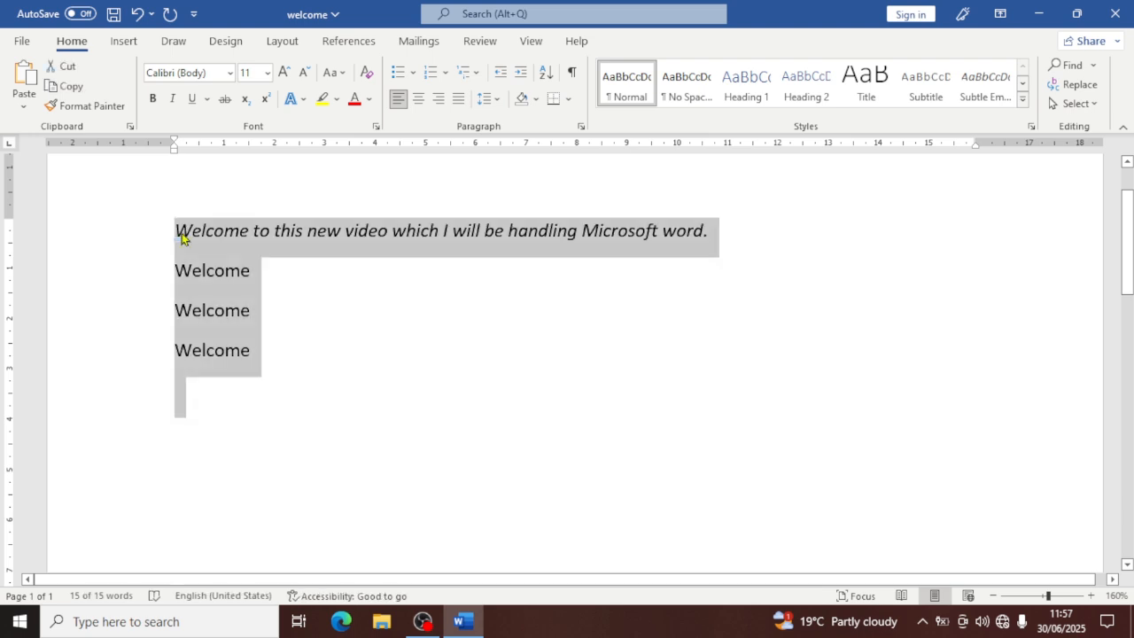
click(173, 100)
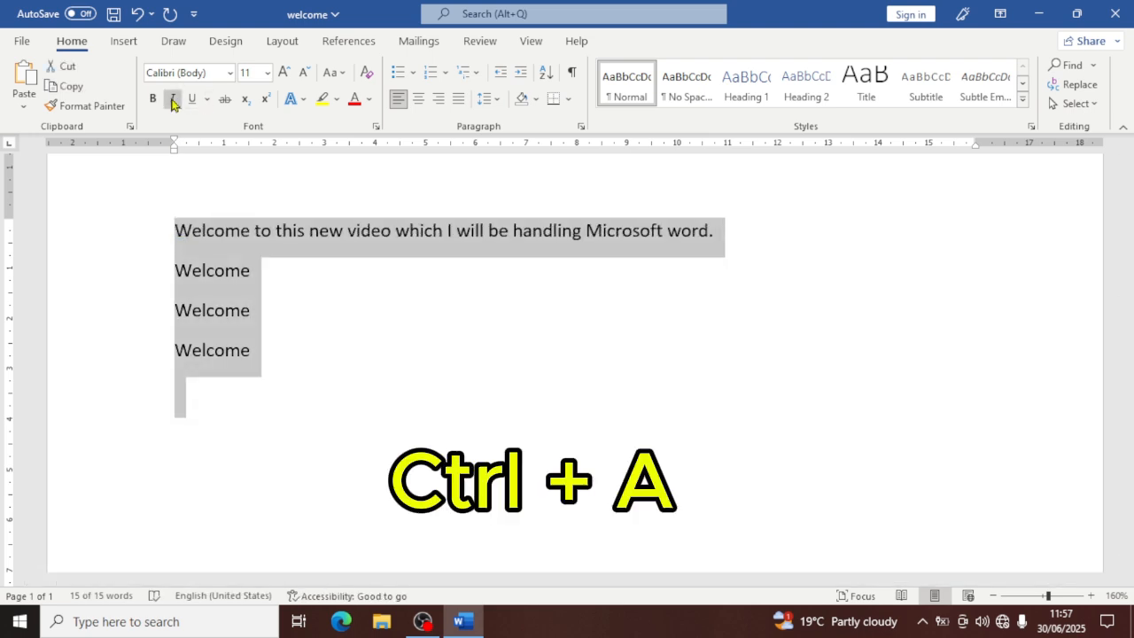
click(173, 100)
click(432, 328)
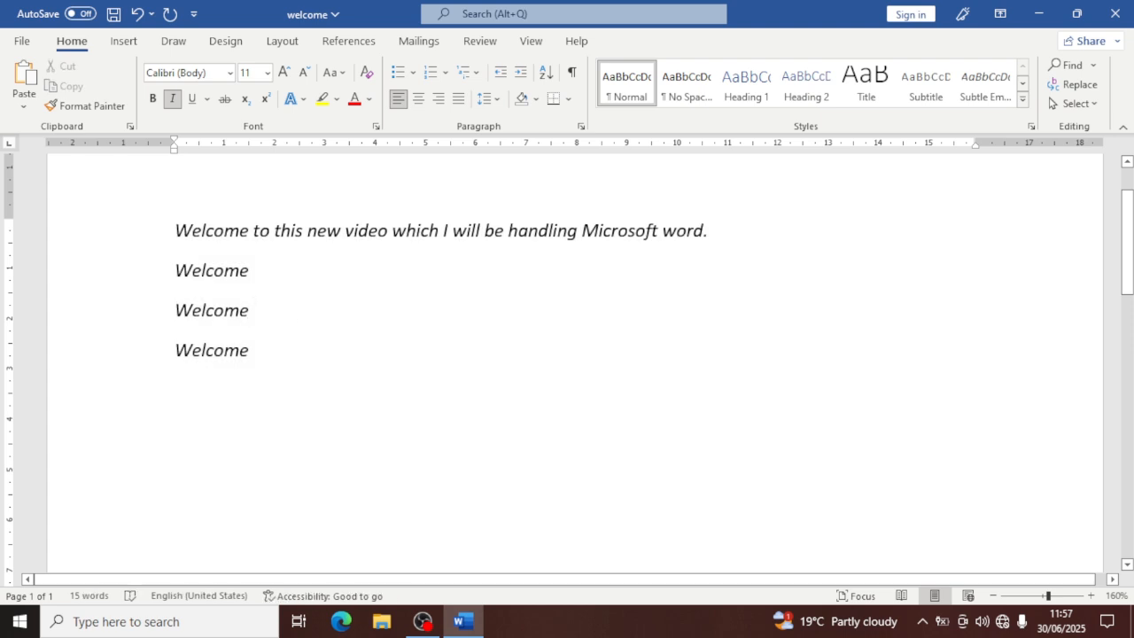
Select the last "Welcome" line, underline it and clear the selection
key(Right)
key(shift+Right)
key(shift+Right)
key(shift+Right)
key(shift+Right)
key(shift+Right)
key(shift+Right)
key(shift+Right)
key(shift+Right)
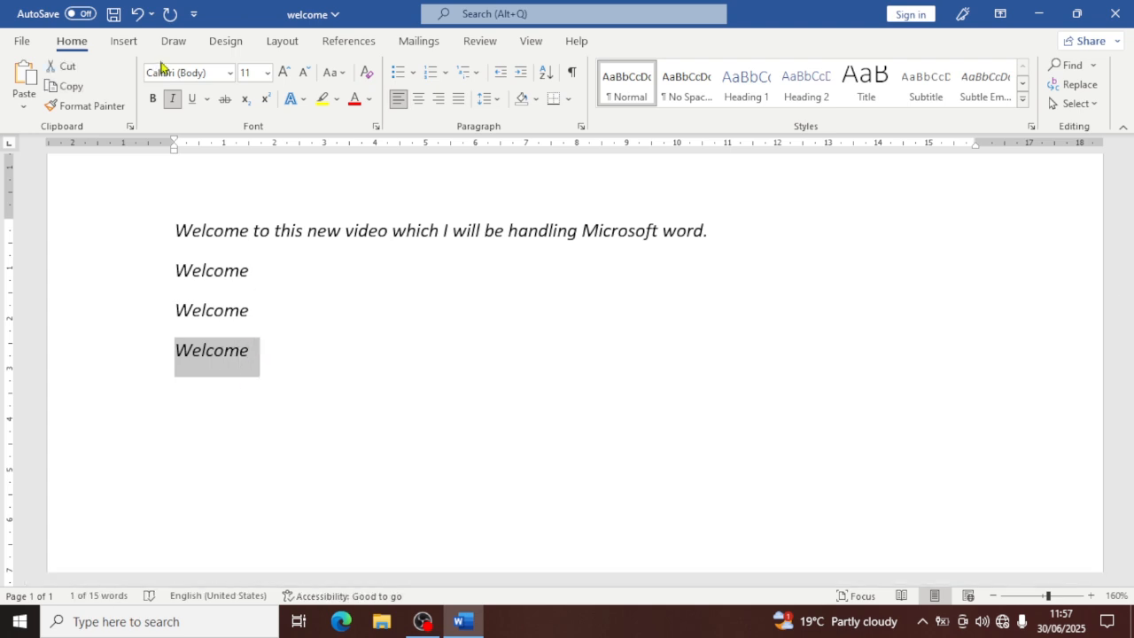
click(194, 99)
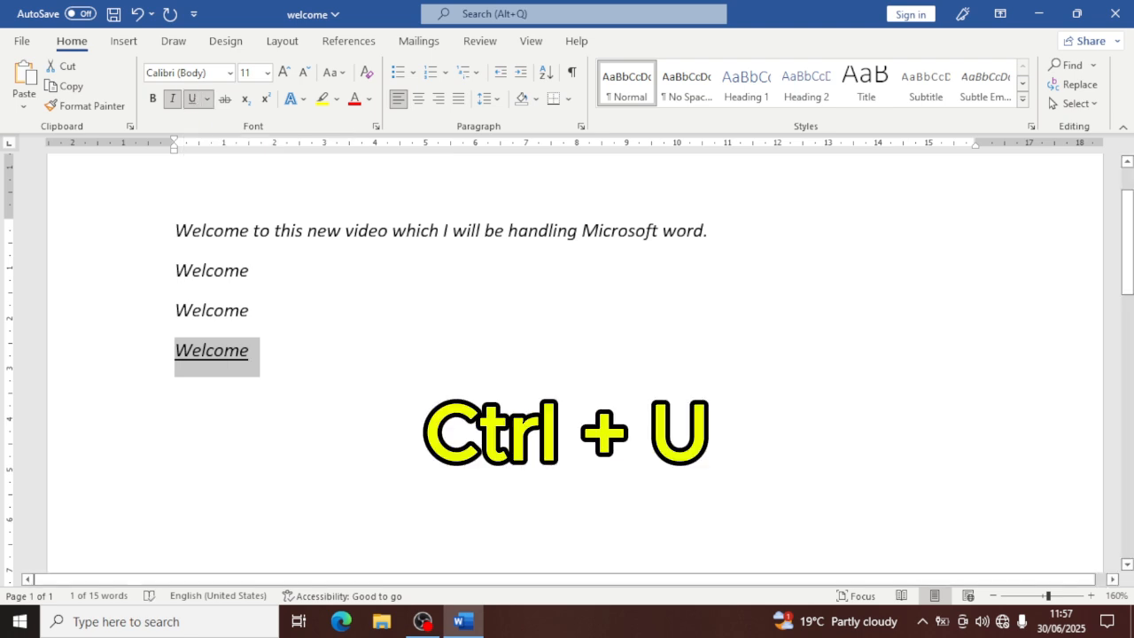
click(251, 310)
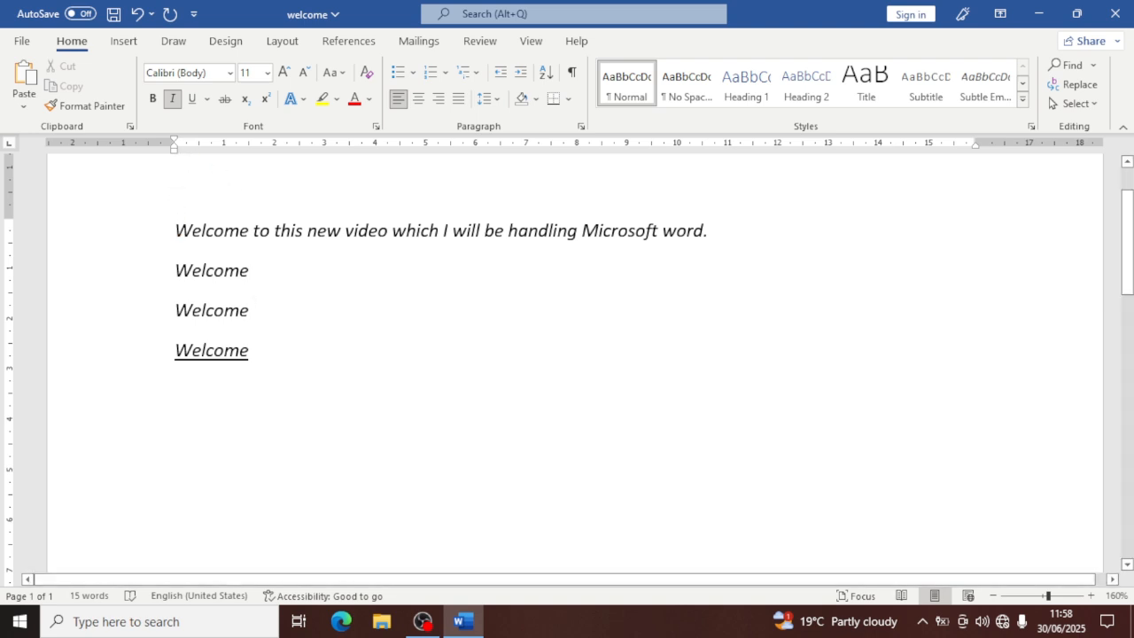
click(252, 270)
Select the sentence and the three "Welcome" lines, and remove their italic and underline formatting
drag(175, 231, 259, 355)
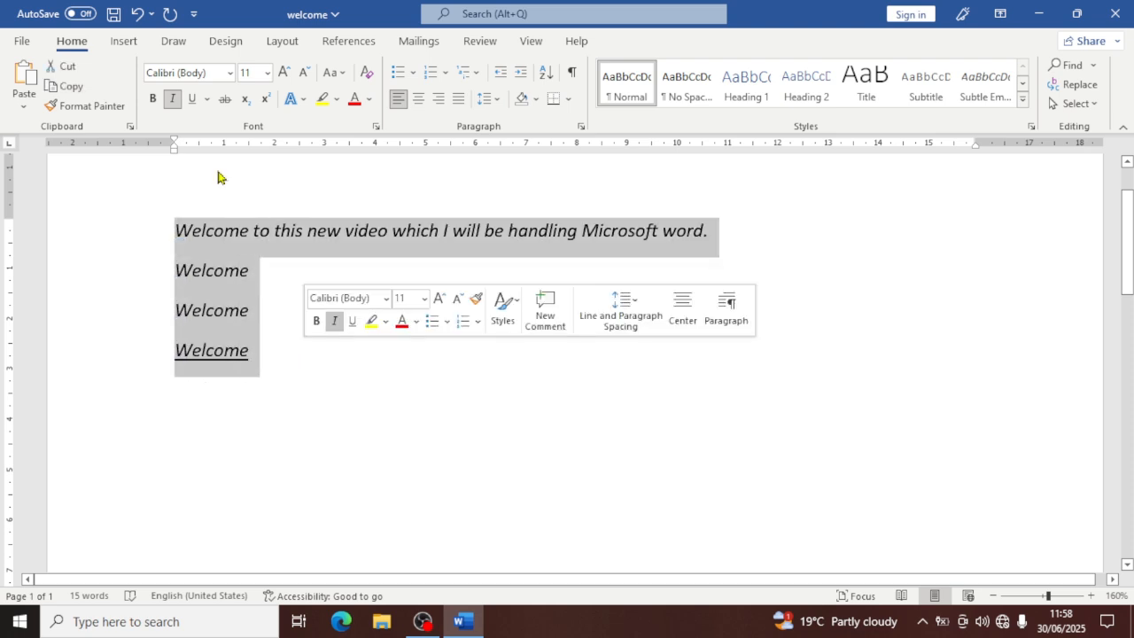
click(172, 99)
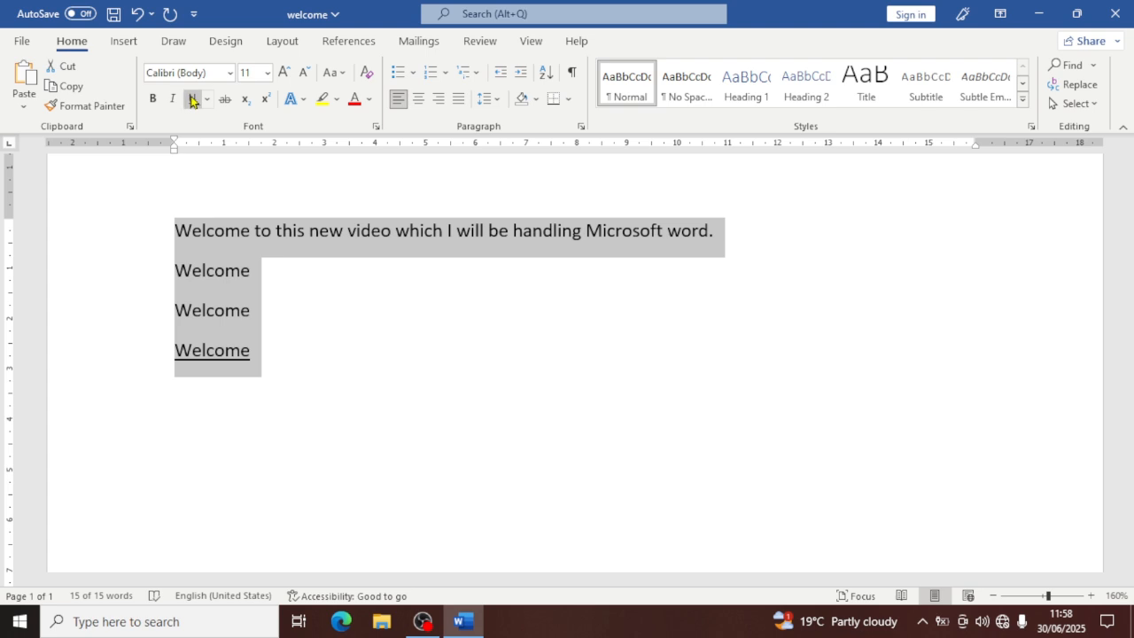
click(191, 99)
click(191, 99)
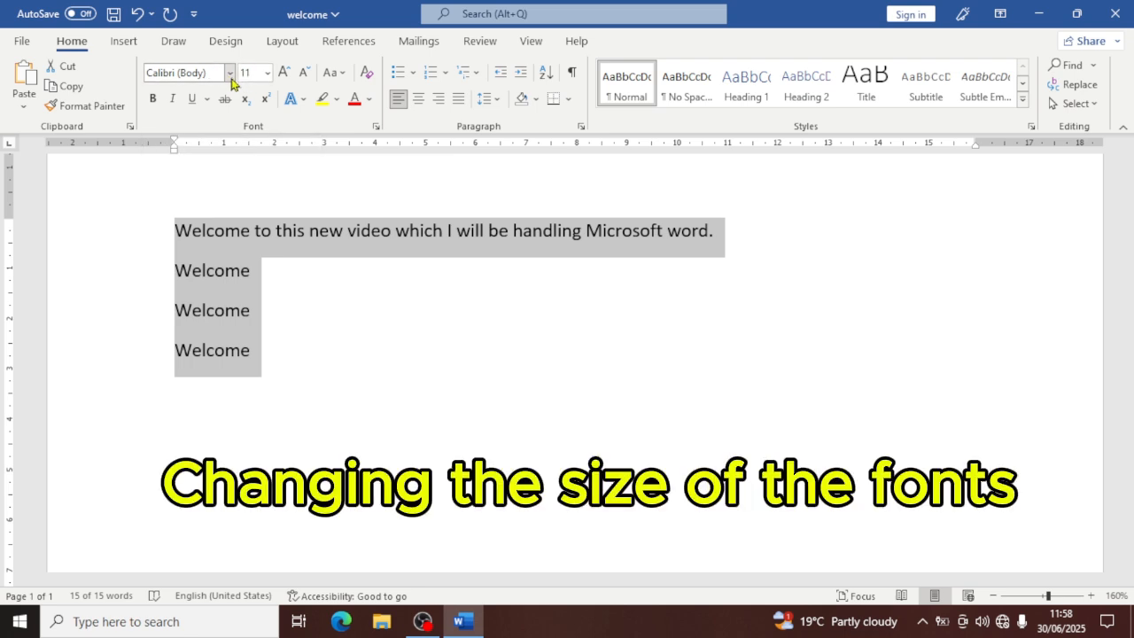
Preview different fonts on the selected text, going through the font list as far as Bradley Hand ITC
click(229, 78)
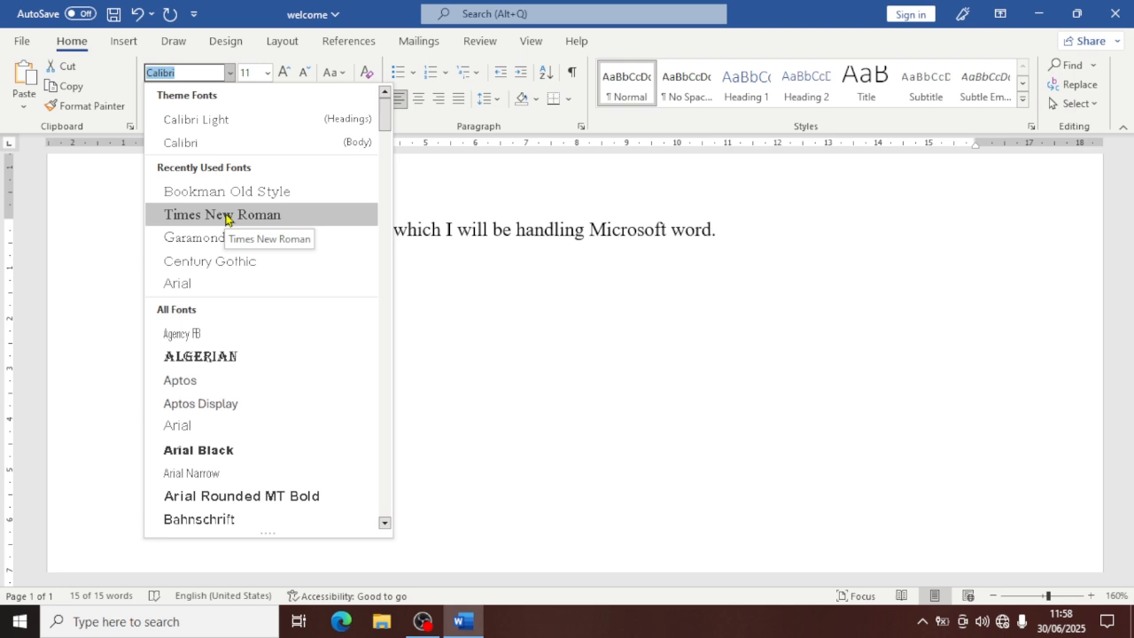
key(Down)
key(Down)
key(Down)
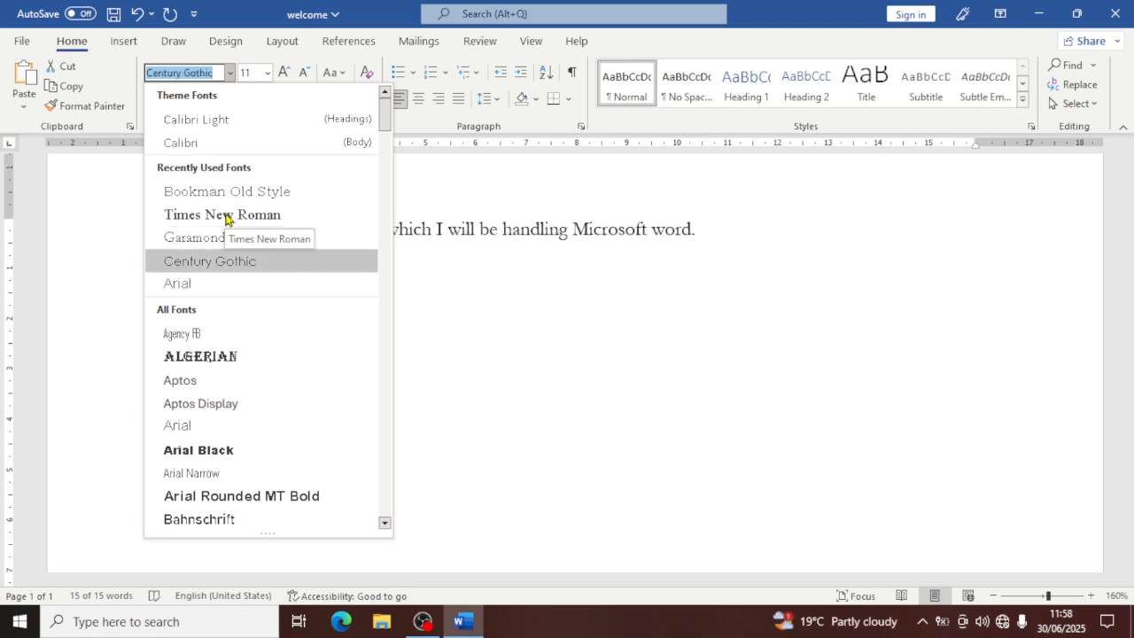
key(Down)
key(Down)
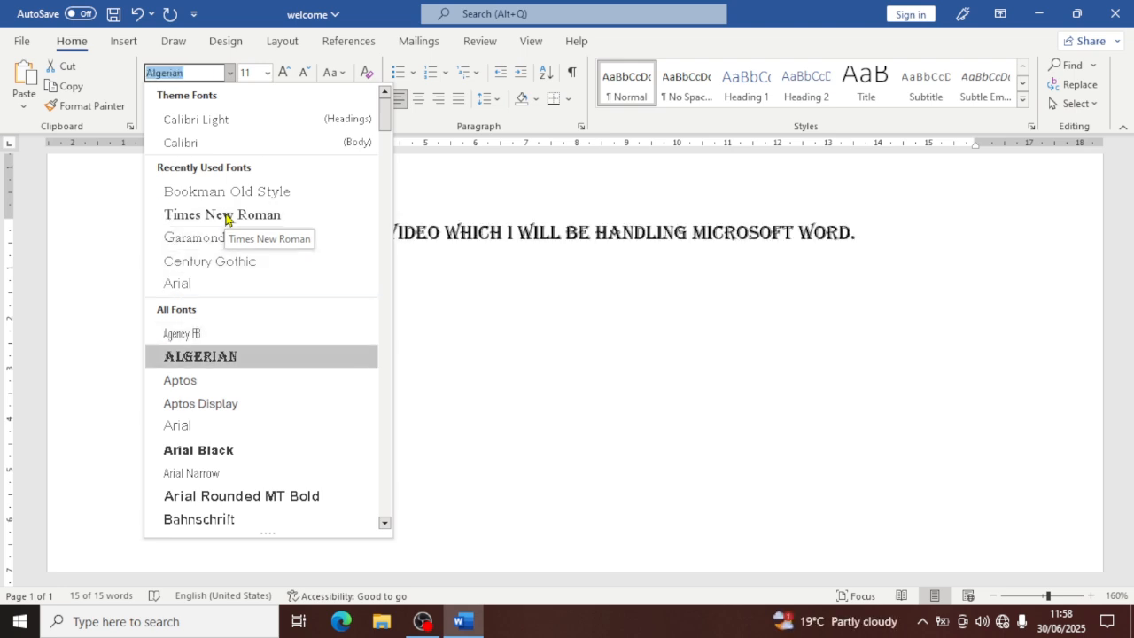
key(Down)
key(Down)
key(Down)
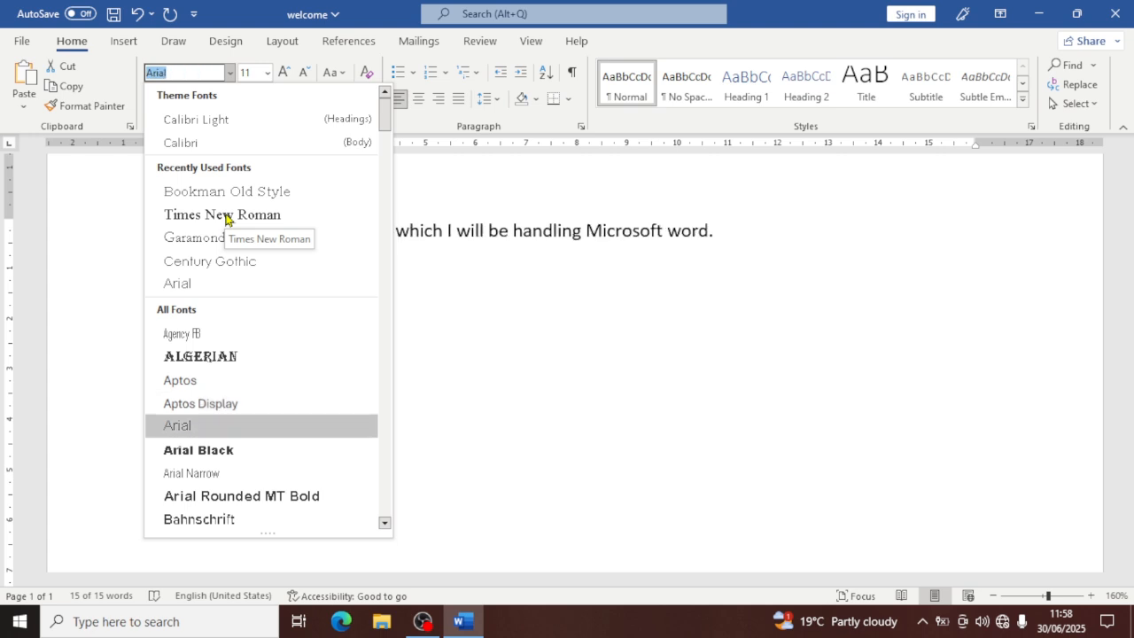
key(Down)
key(Down)
key(Down)
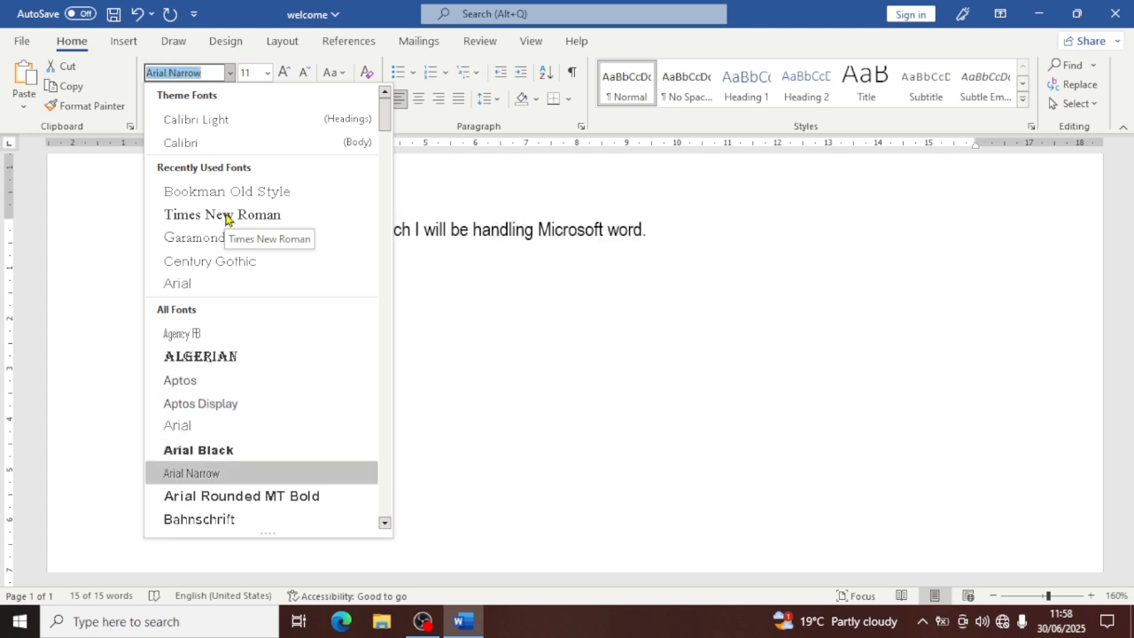
key(Down)
key(Down)
key(Down)
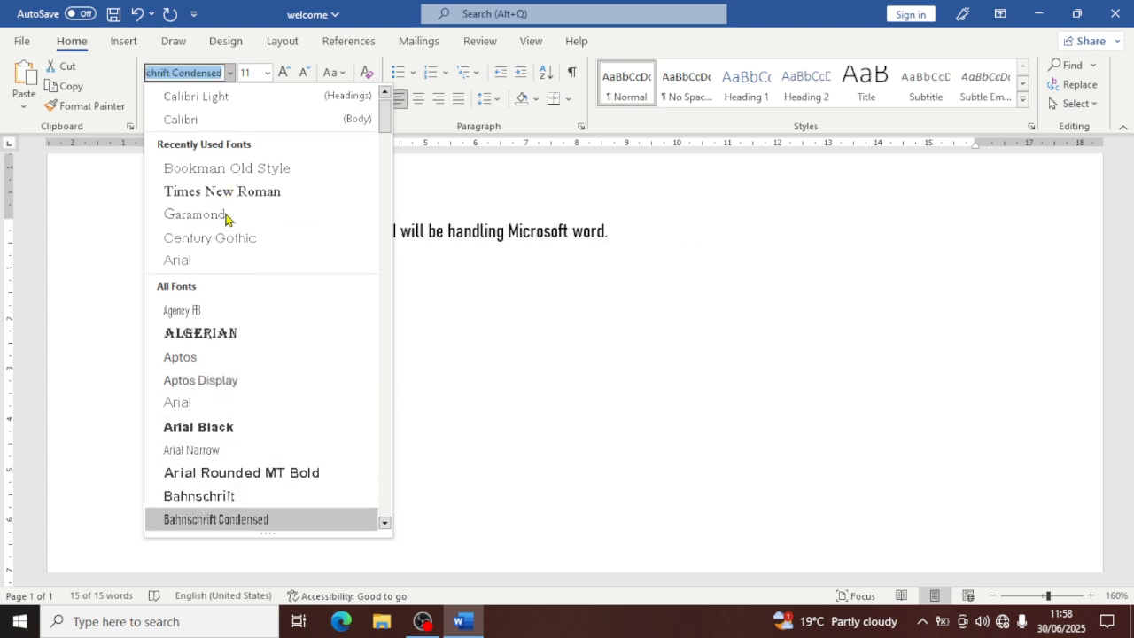
key(Down)
key(Down)
key(Down)
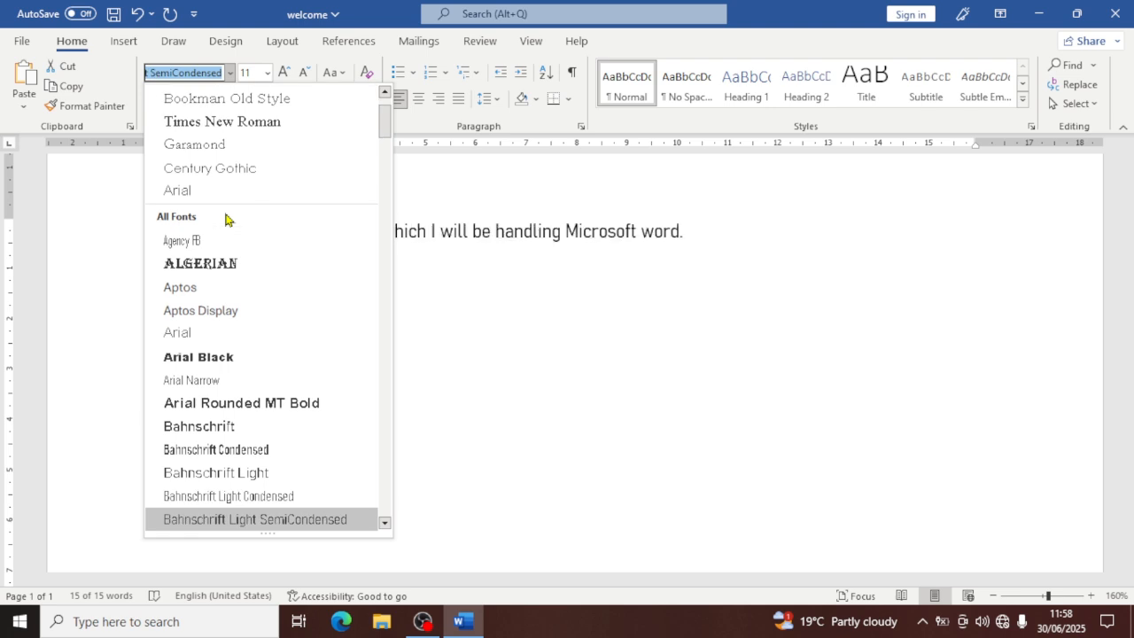
key(Down)
key(Down)
key(Down)
key(Down)
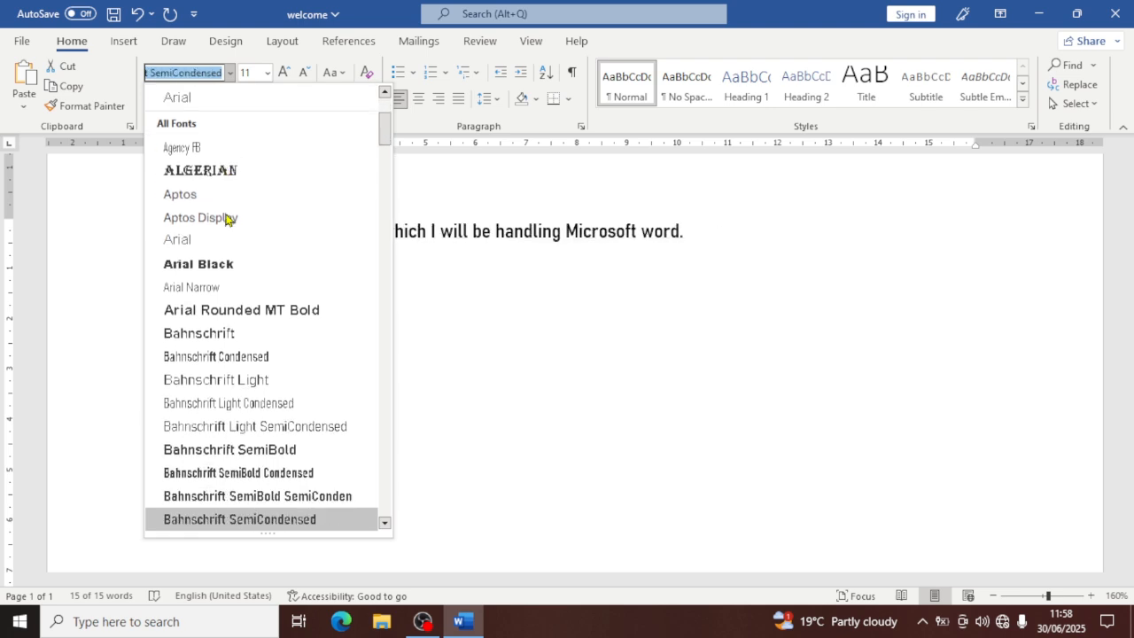
key(Up)
key(Up)
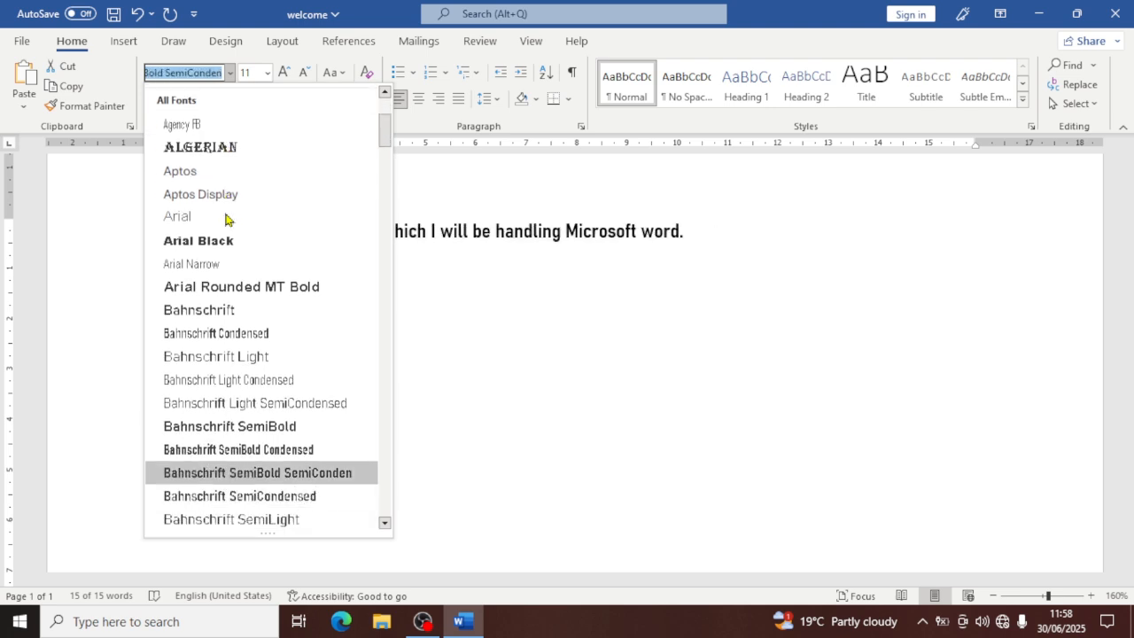
key(Down)
key(Down)
key(Down)
key(Down)
key(Down)
key(Down)
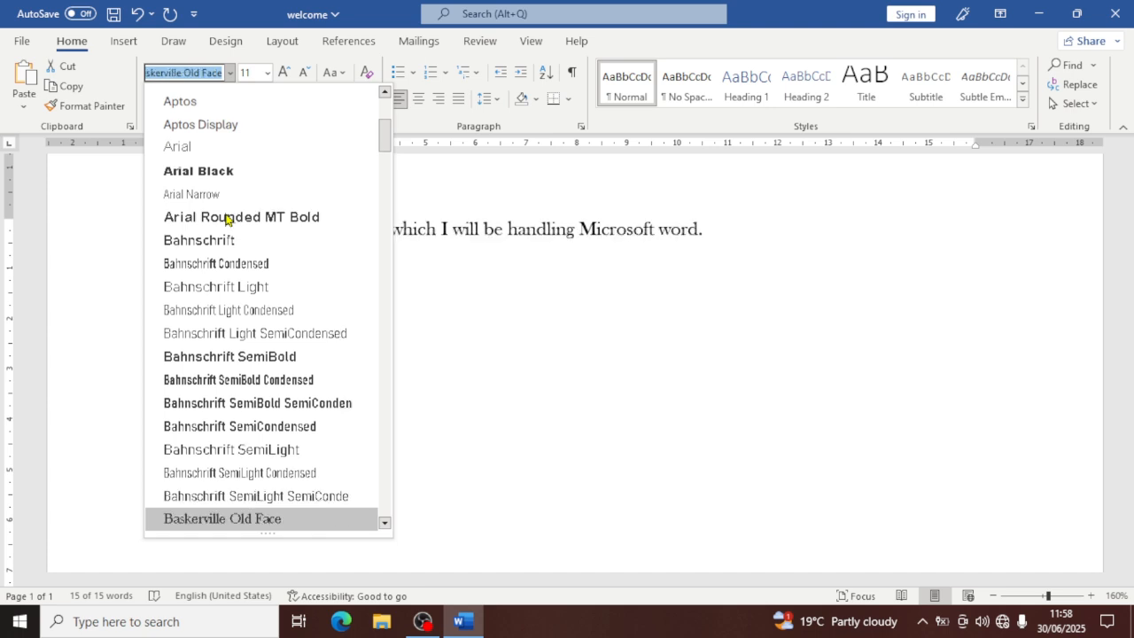
key(Down)
key(Down)
key(Down)
key(Down)
key(Down)
key(Down)
key(Down)
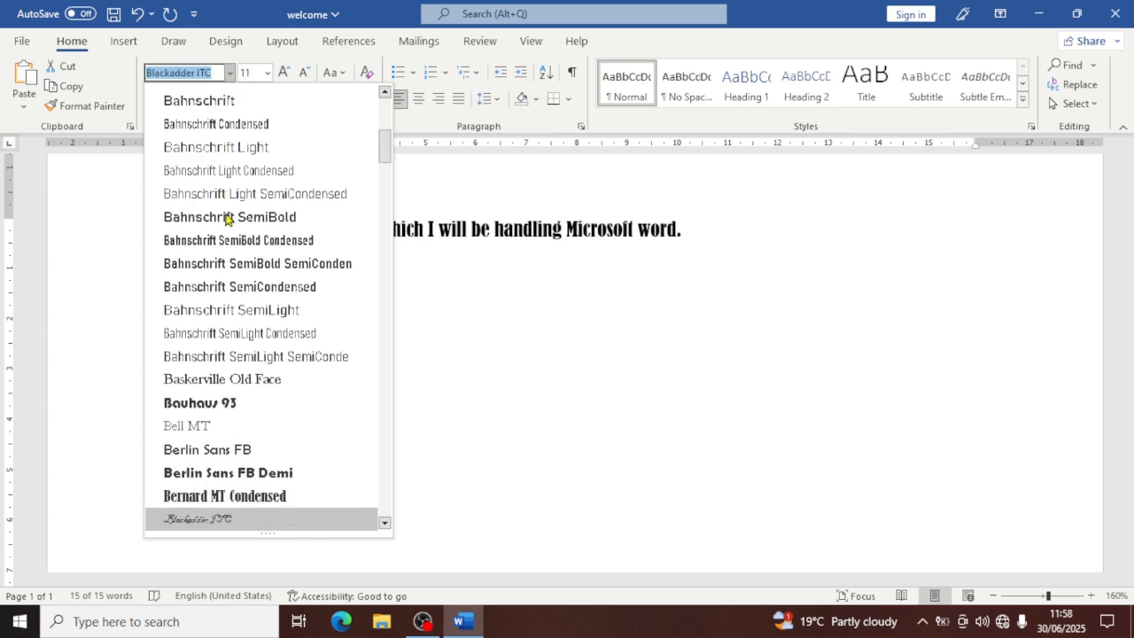
key(Up)
key(Up)
key(Up)
key(Up)
key(Up)
key(Up)
key(Up)
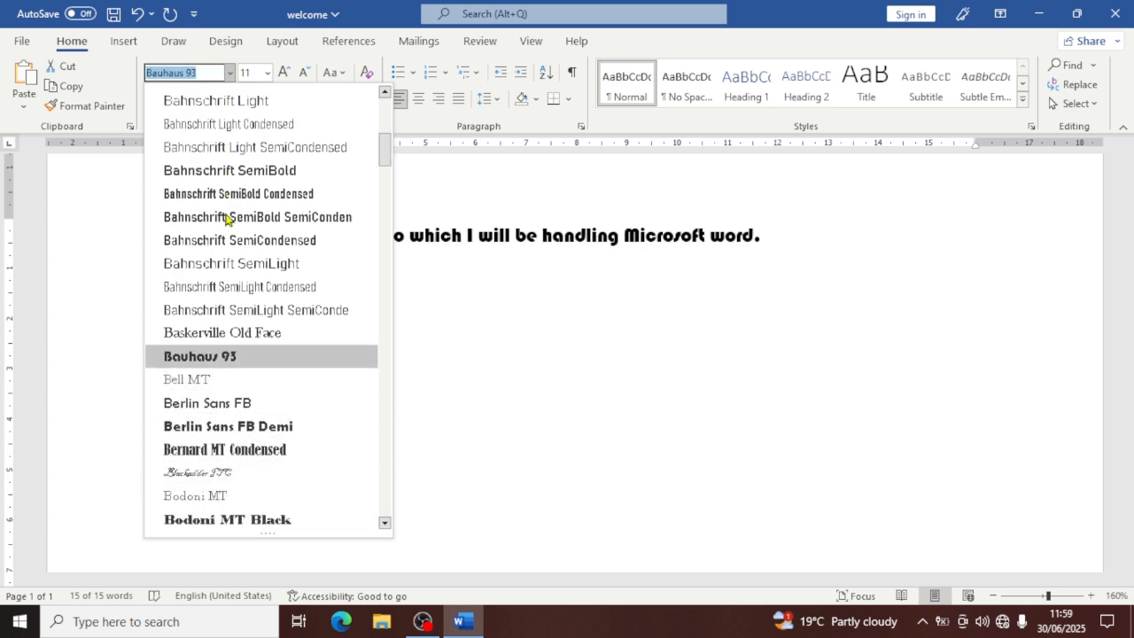
key(Down)
key(Down)
key(Down)
key(Down)
key(Down)
key(Down)
key(Down)
key(Down)
key(Down)
key(Down)
key(Down)
key(Down)
key(Down)
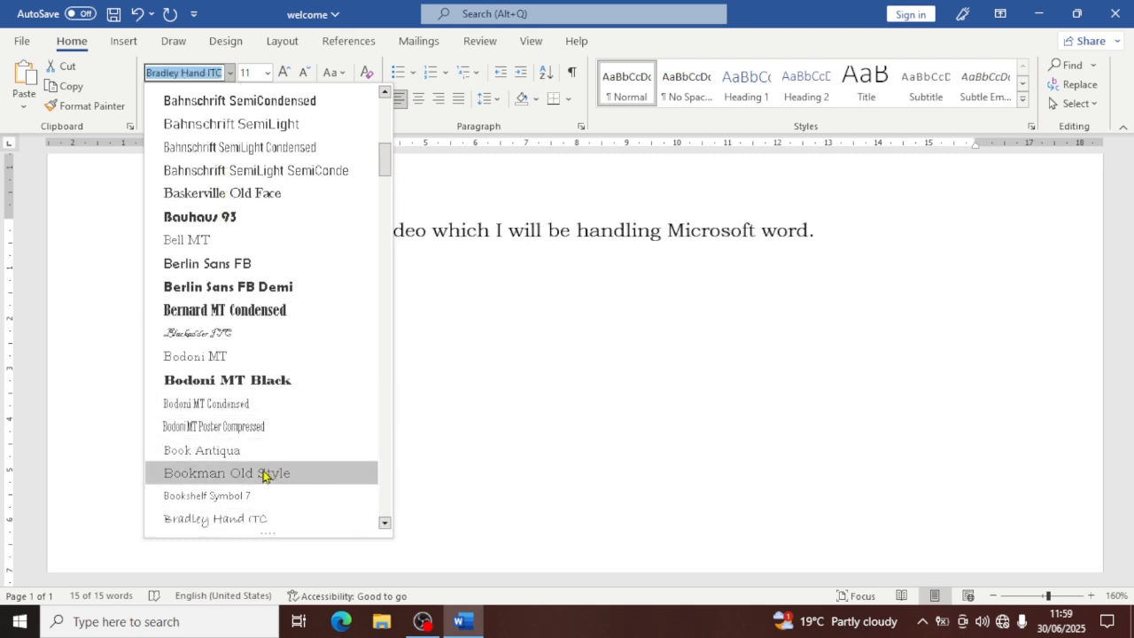
Apply the Bookman Old Style font to the selected sentence and "Welcome" lines and clear the selection
click(263, 476)
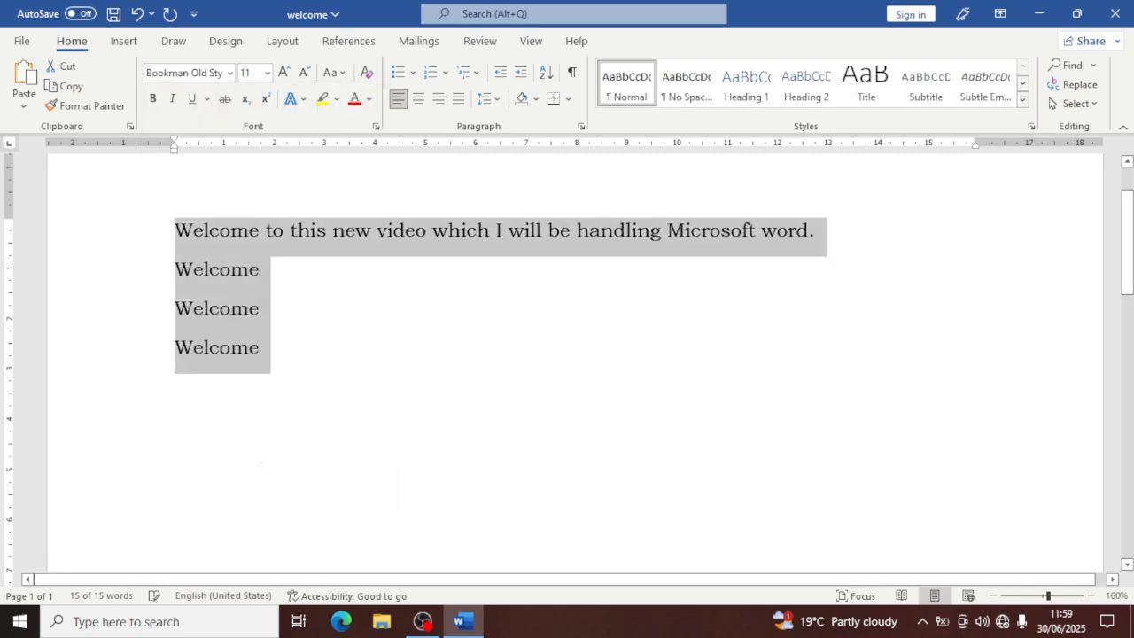
click(306, 357)
key(Return)
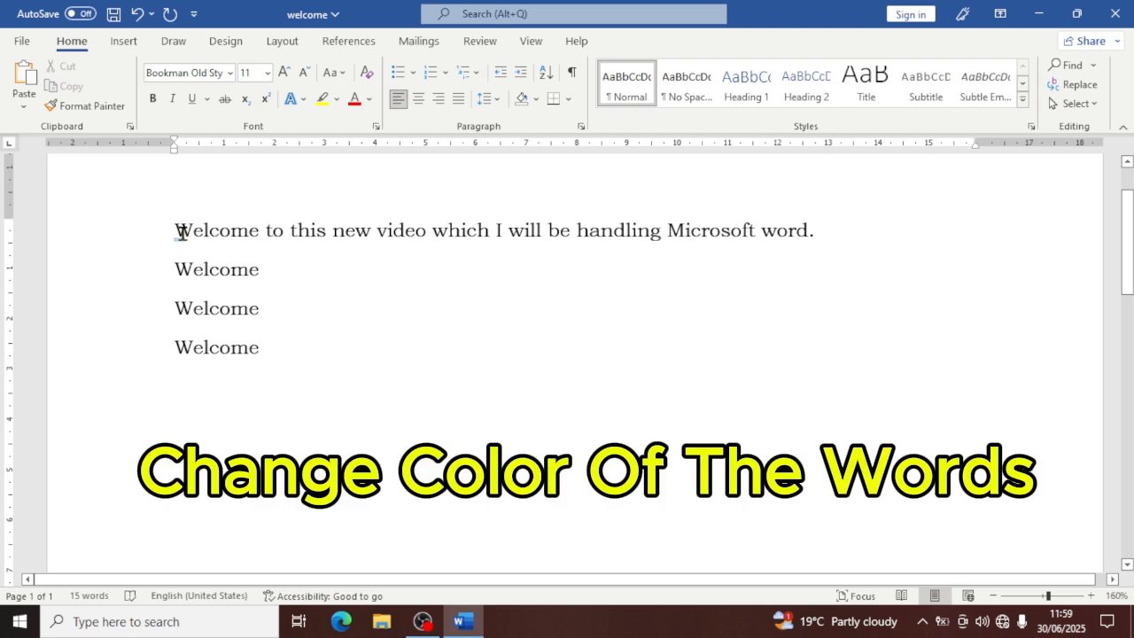
Select the first sentence, set its font colour to standard red and clear the selection
drag(176, 231, 830, 235)
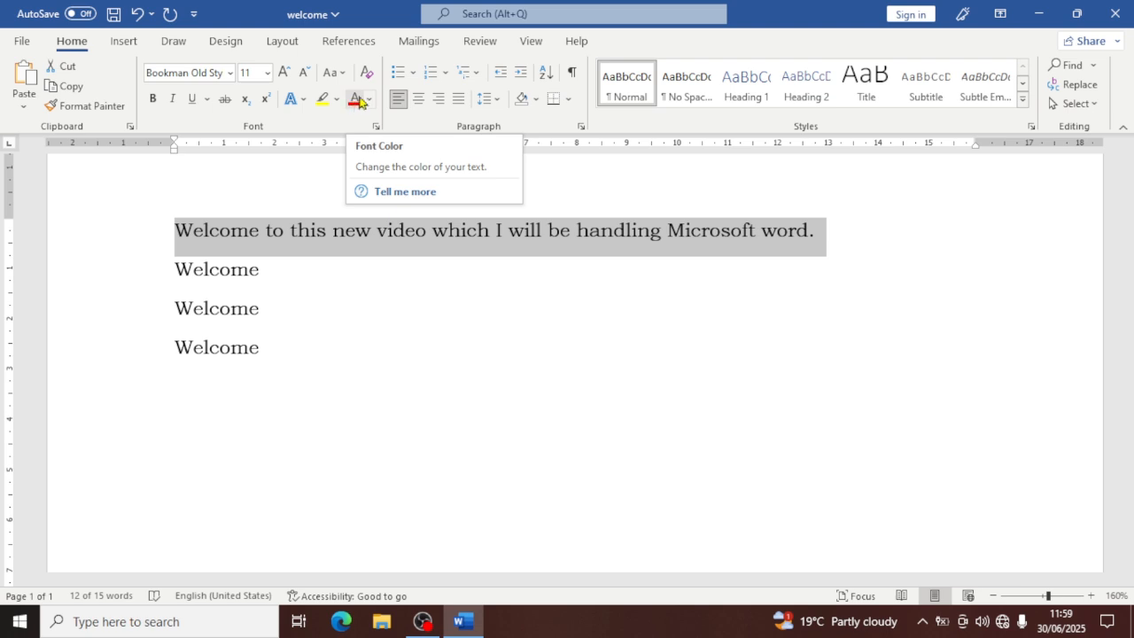
click(369, 100)
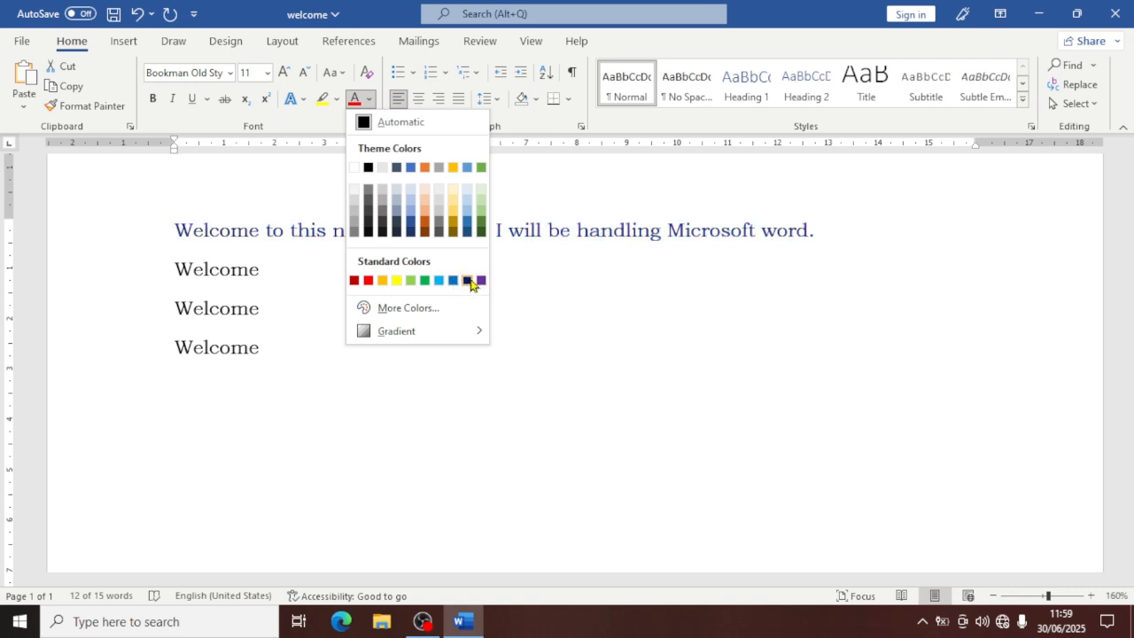
click(369, 281)
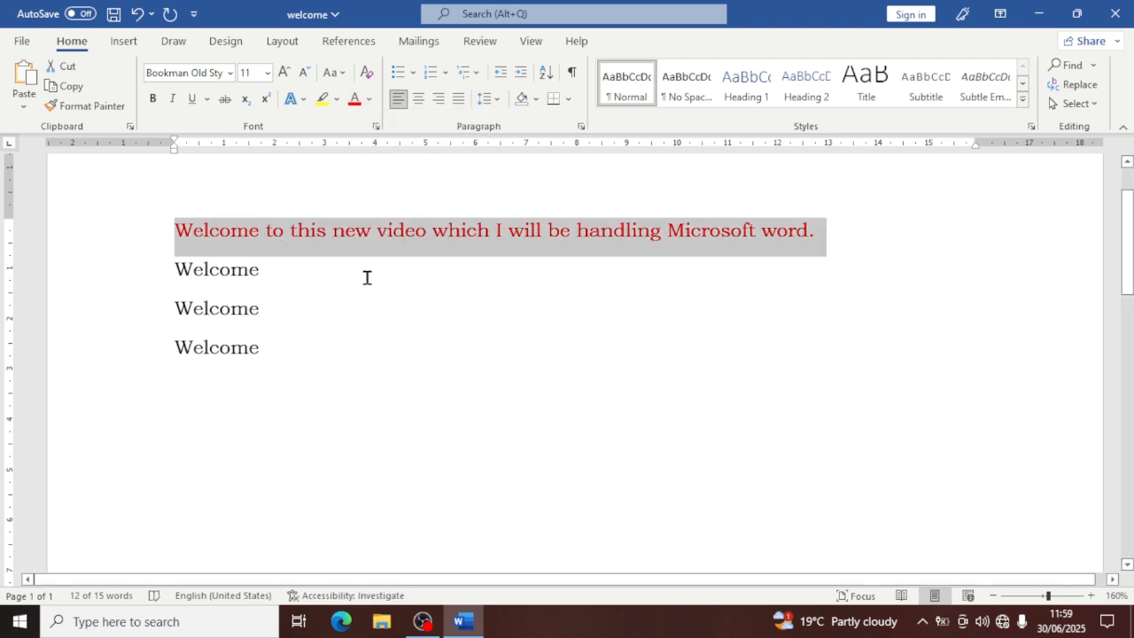
click(424, 291)
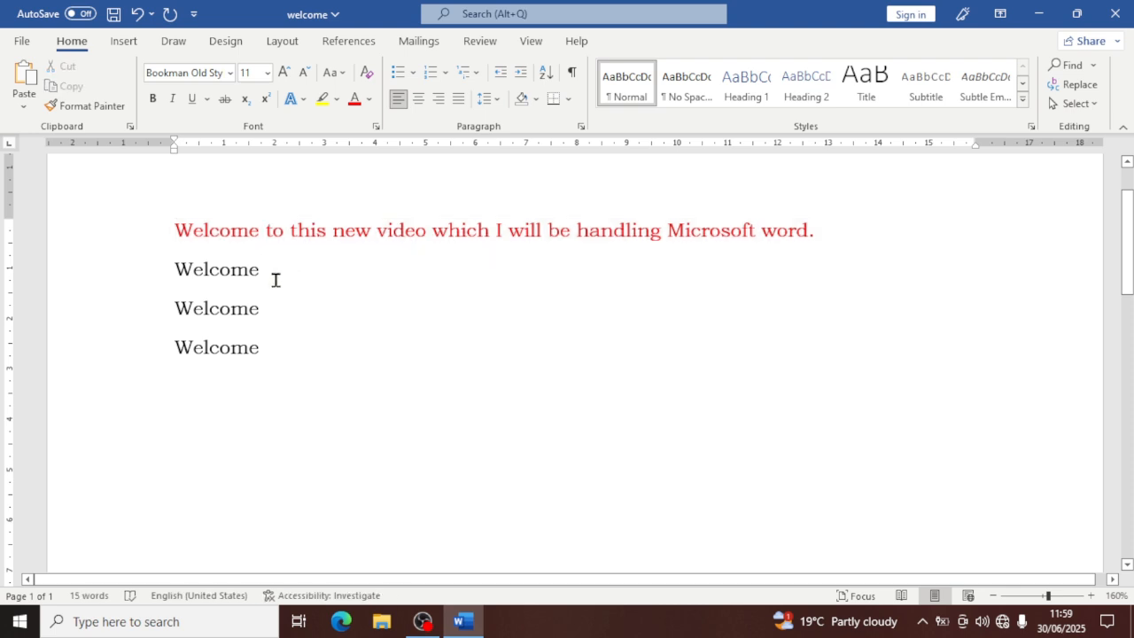
Select the first standalone "Welcome" line, set its font colour to standard blue and clear the selection
drag(276, 276, 174, 280)
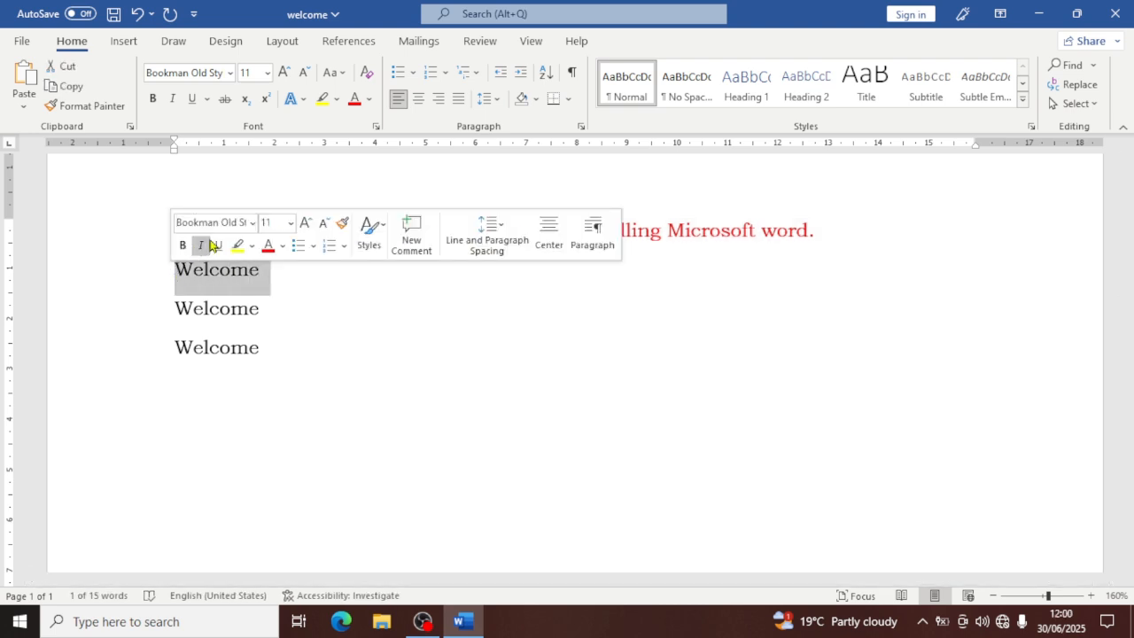
click(366, 103)
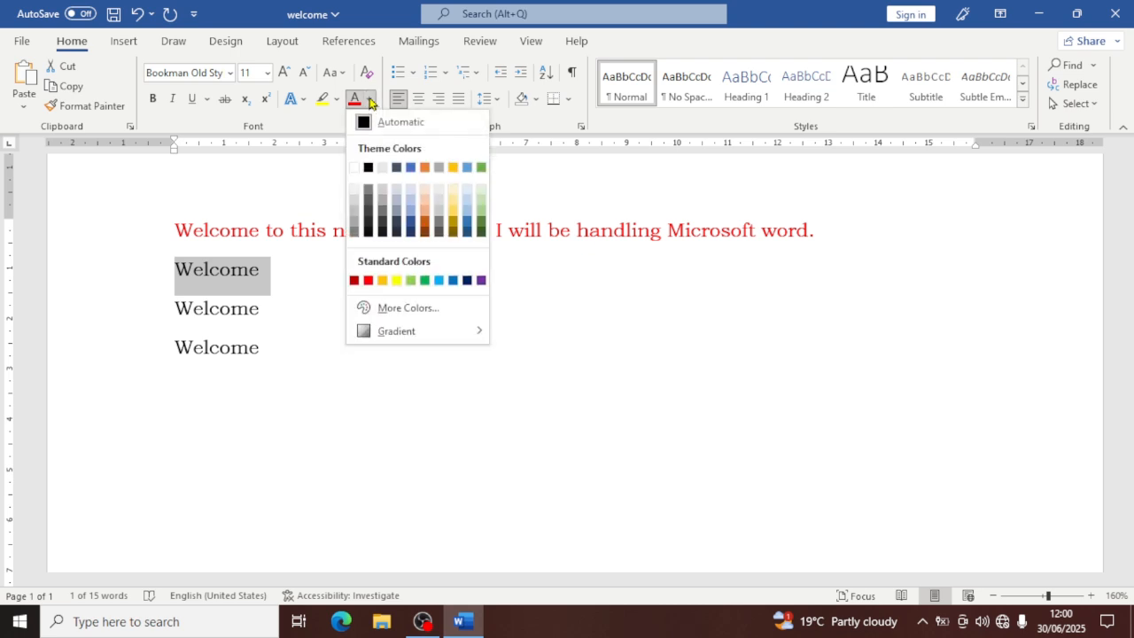
click(454, 281)
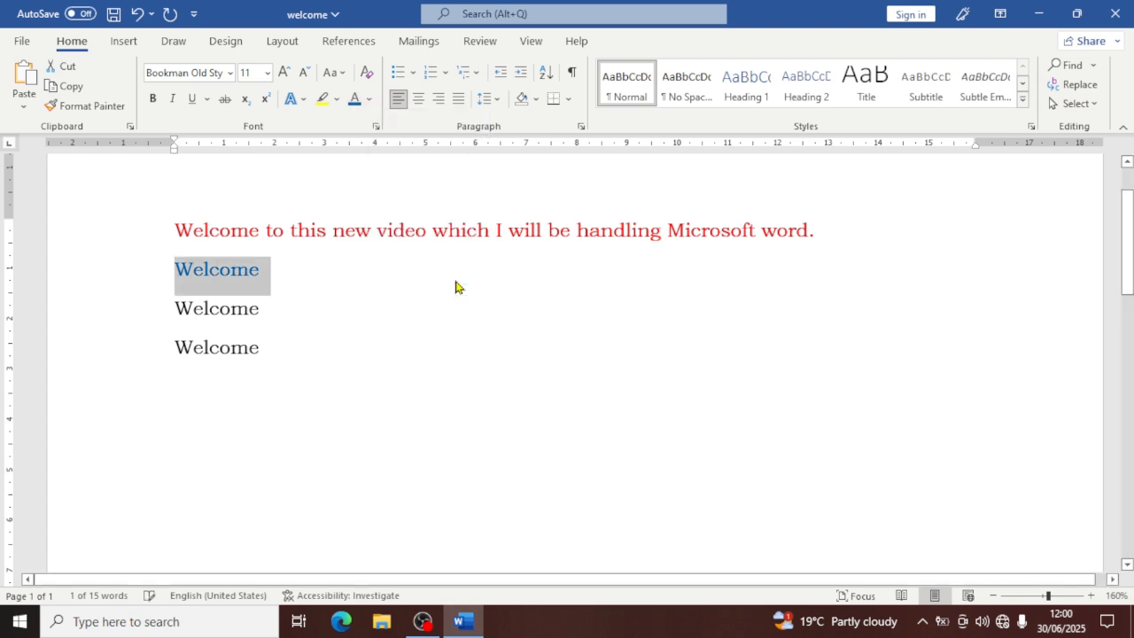
click(393, 309)
Select the second standalone "Welcome" line, set its font colour to yellow and clear the selection
drag(393, 310, 147, 316)
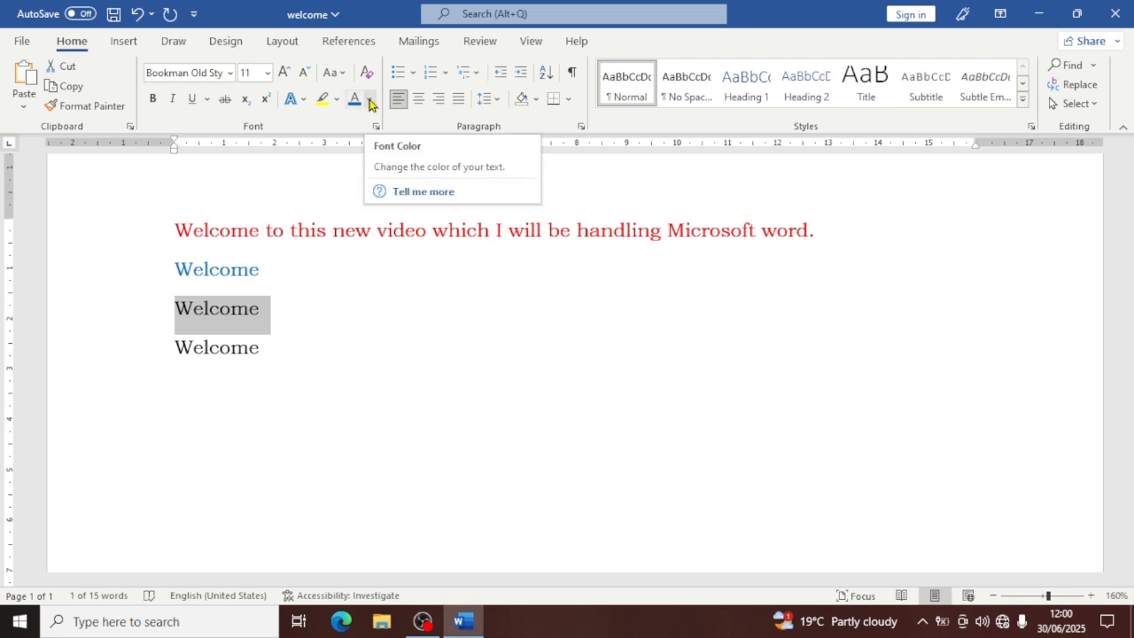
click(367, 101)
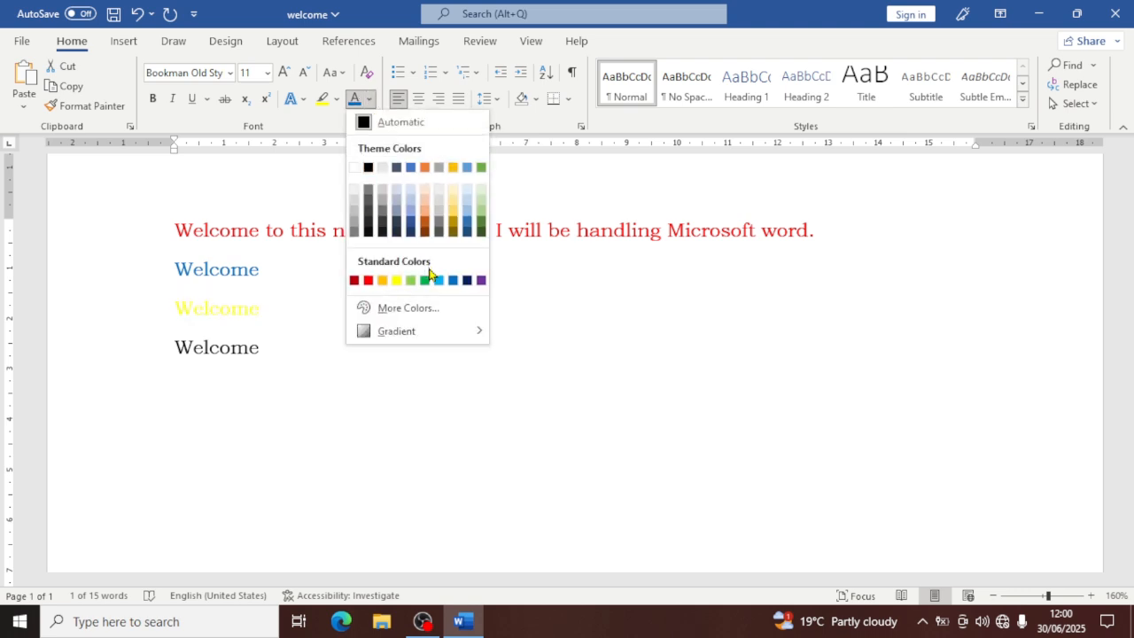
click(395, 281)
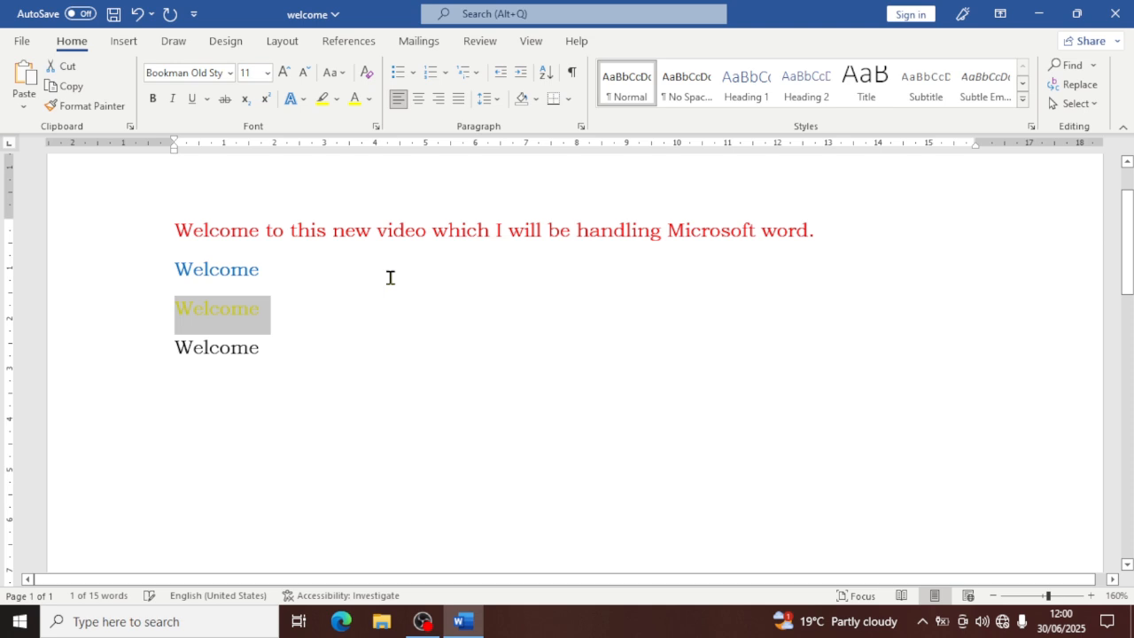
click(258, 372)
Select the last "Welcome" line, set its font colour to a dark green theme shade and clear the selection
drag(272, 364, 156, 361)
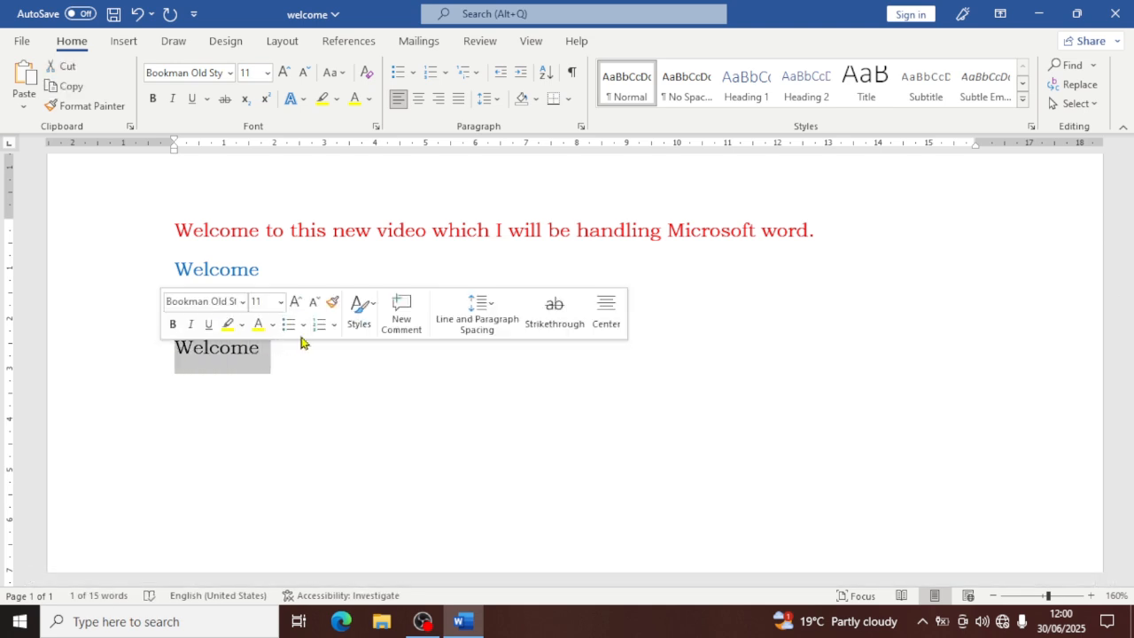
click(369, 99)
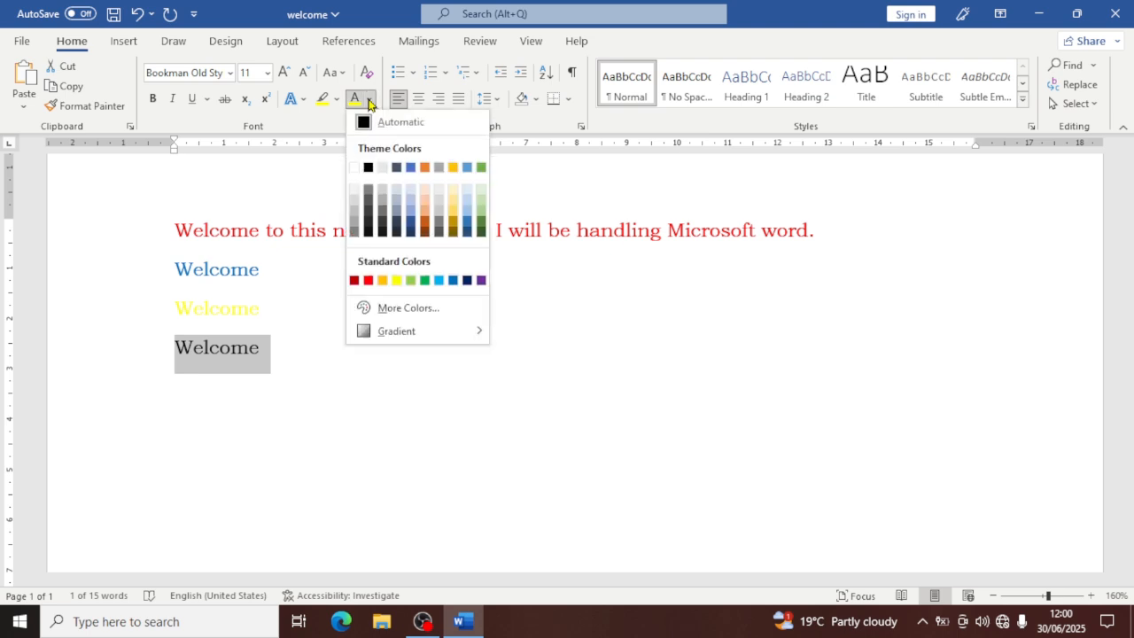
click(480, 226)
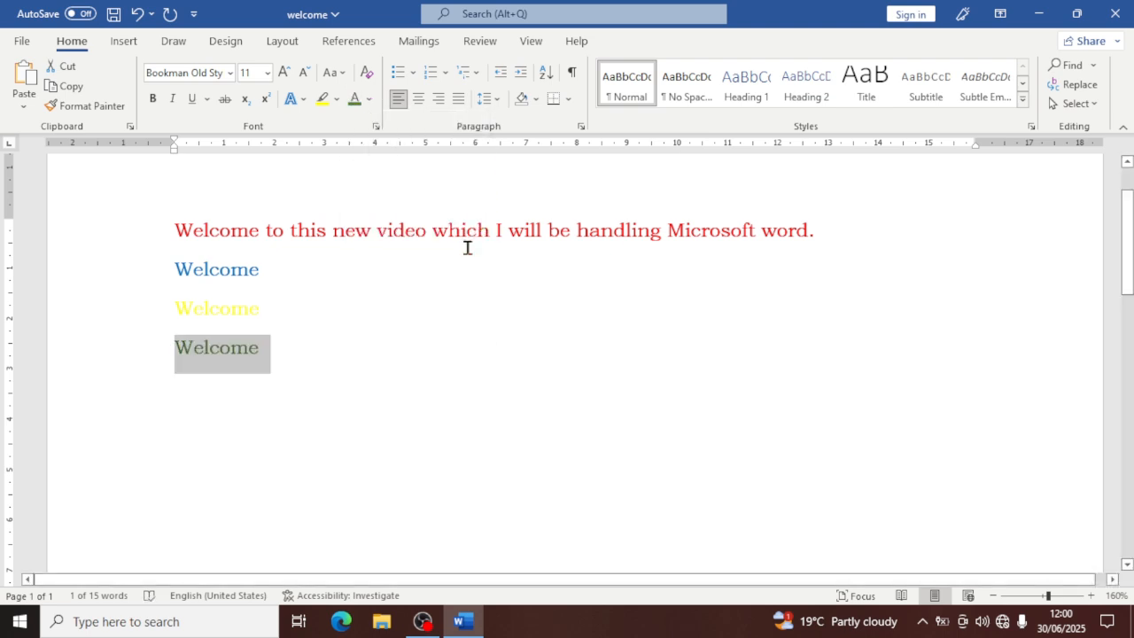
click(421, 354)
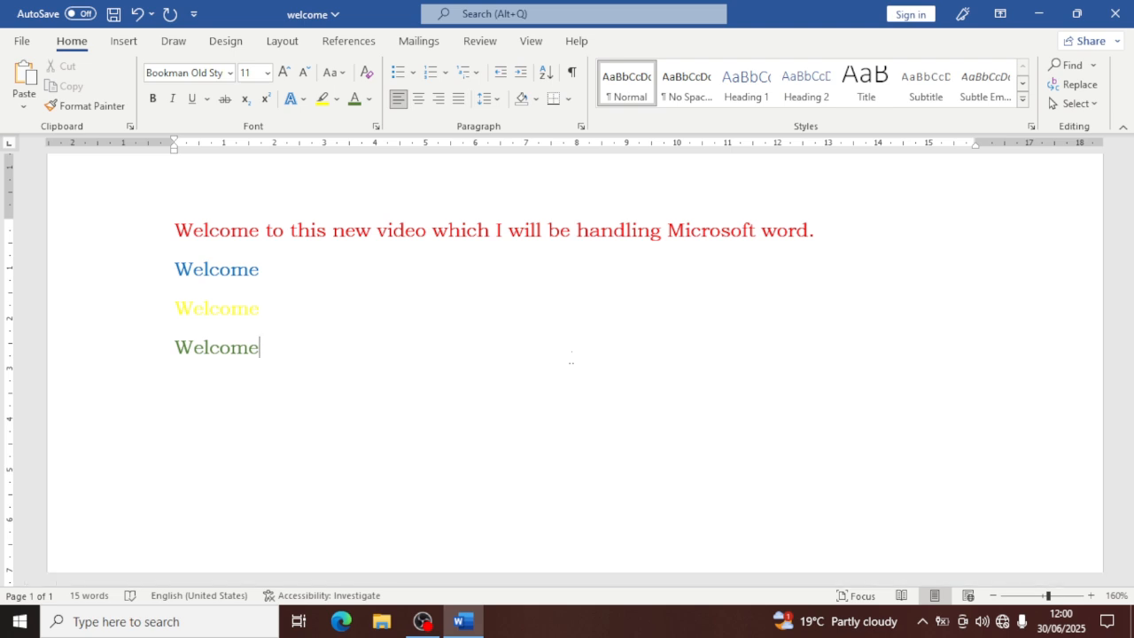
Select all the text in the document, set its font colour back to Automatic black and clear the selection
key(ctrl+a)
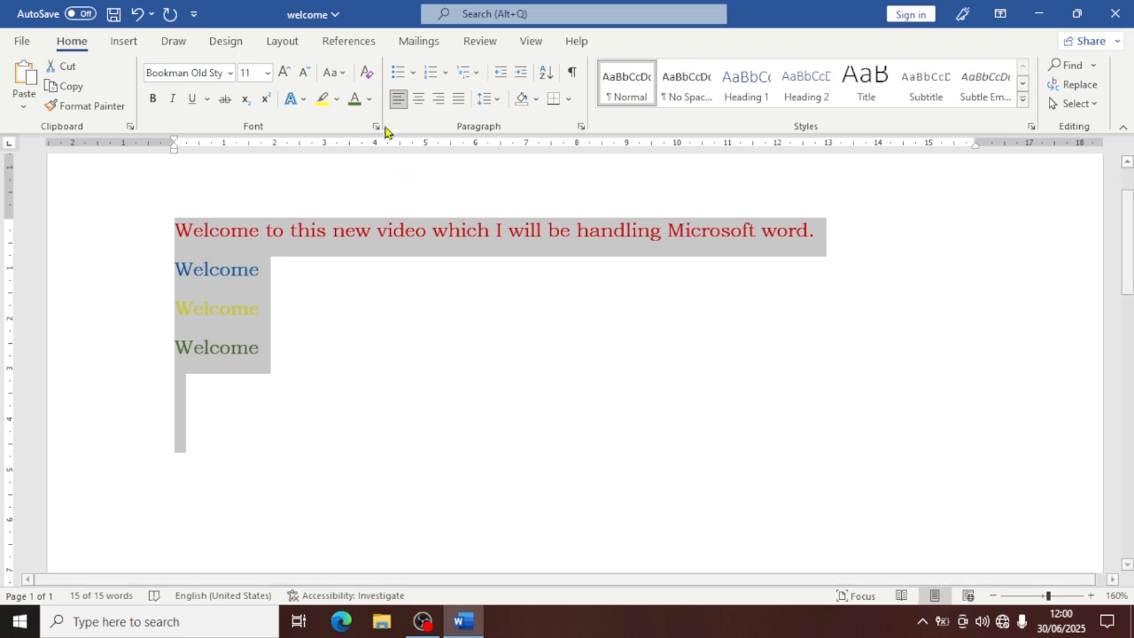
click(370, 101)
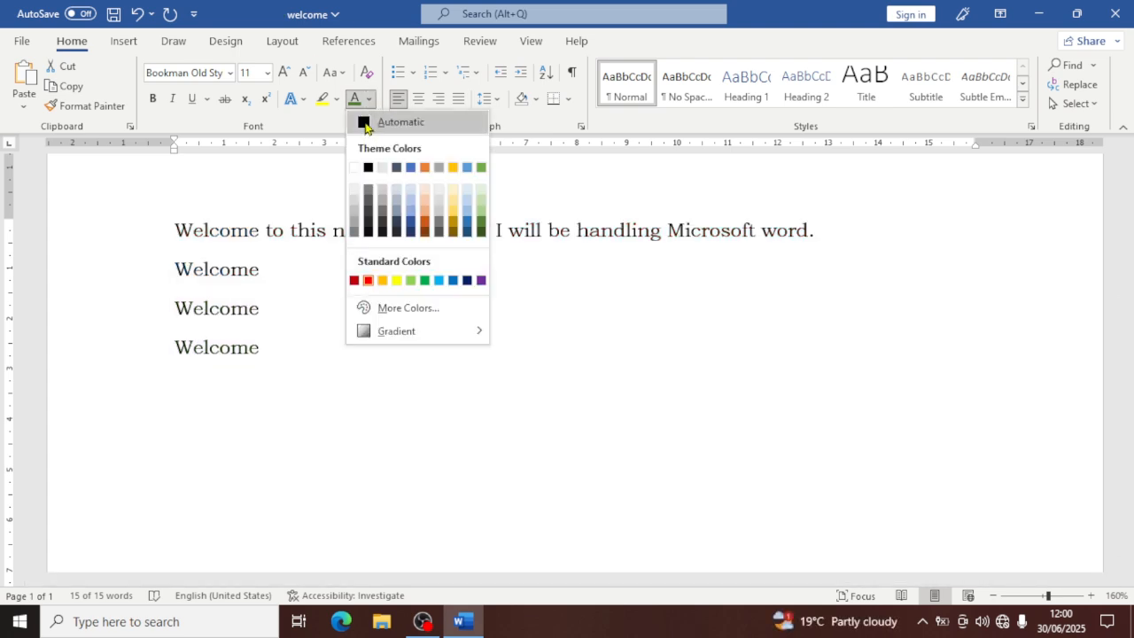
click(365, 124)
click(418, 413)
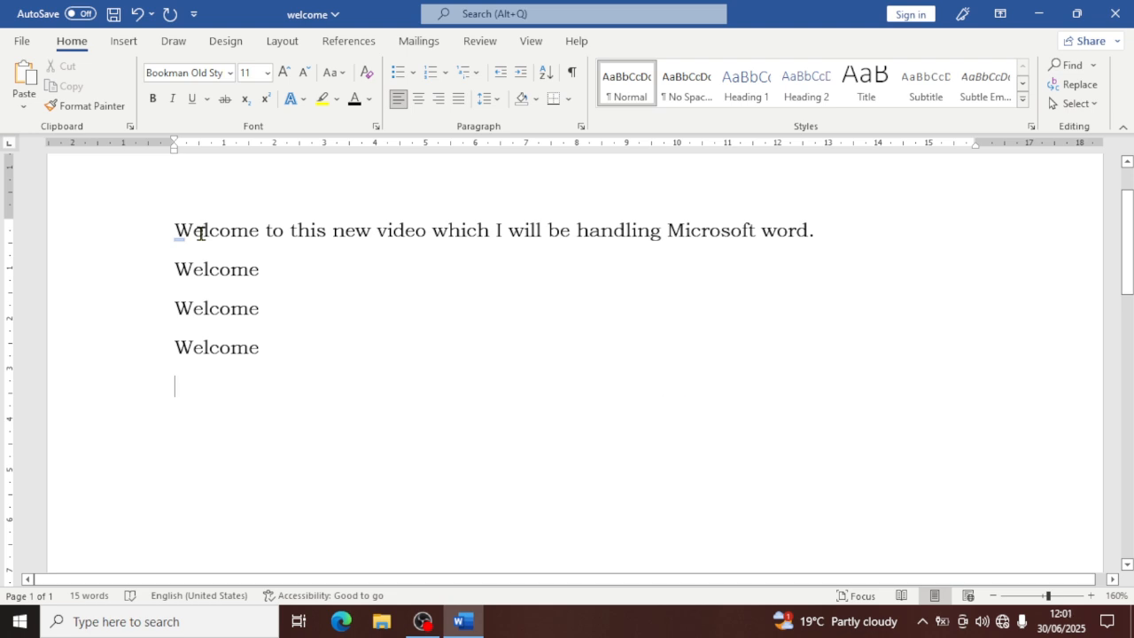
Select the first sentence and change its case to UPPERCASE
drag(176, 232, 836, 222)
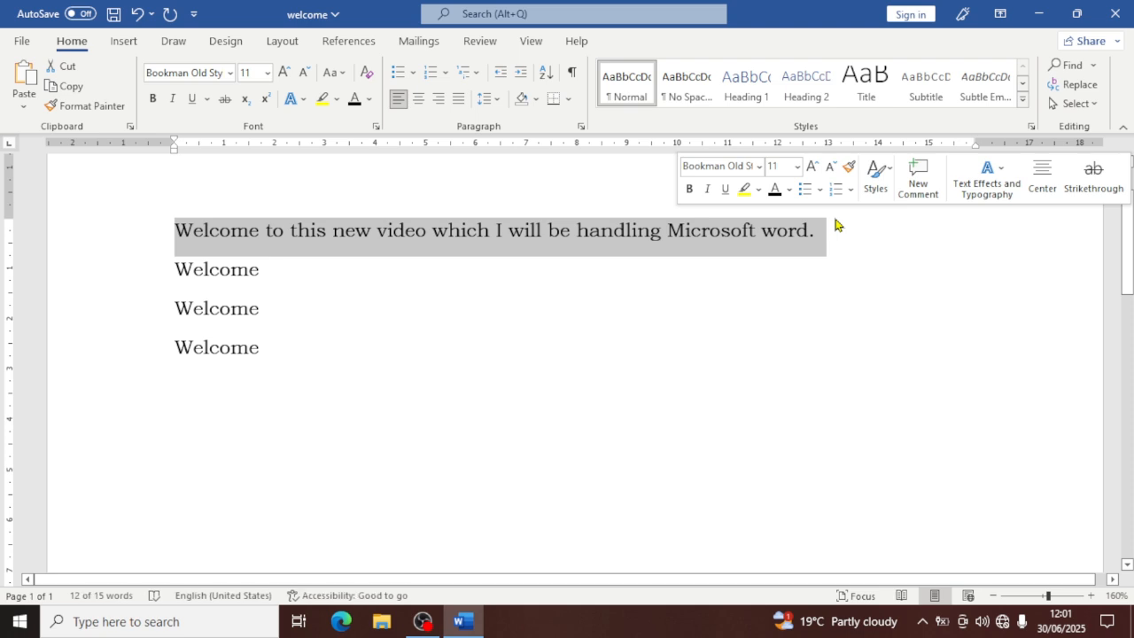
click(336, 78)
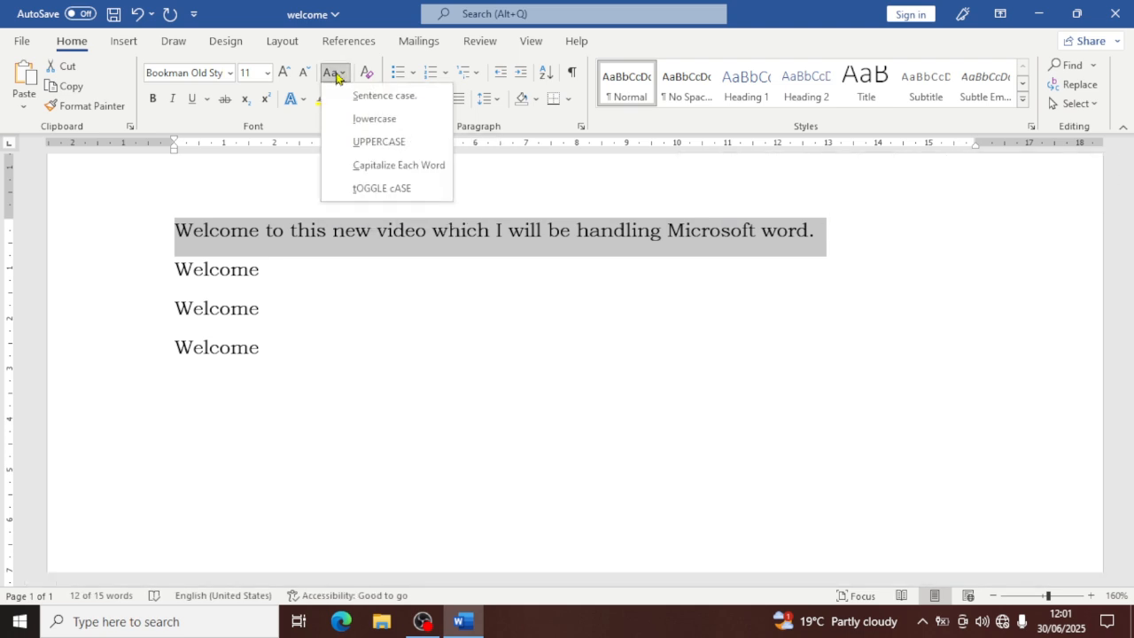
click(369, 143)
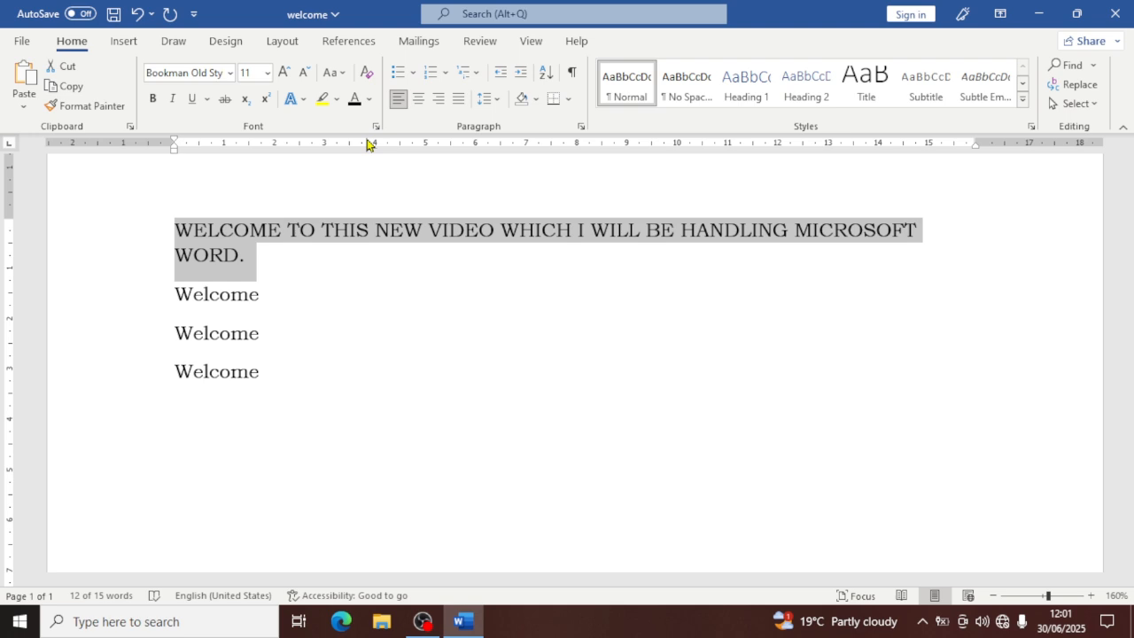
Select the uppercase first sentence, set its font size to 12 and save the document
click(329, 303)
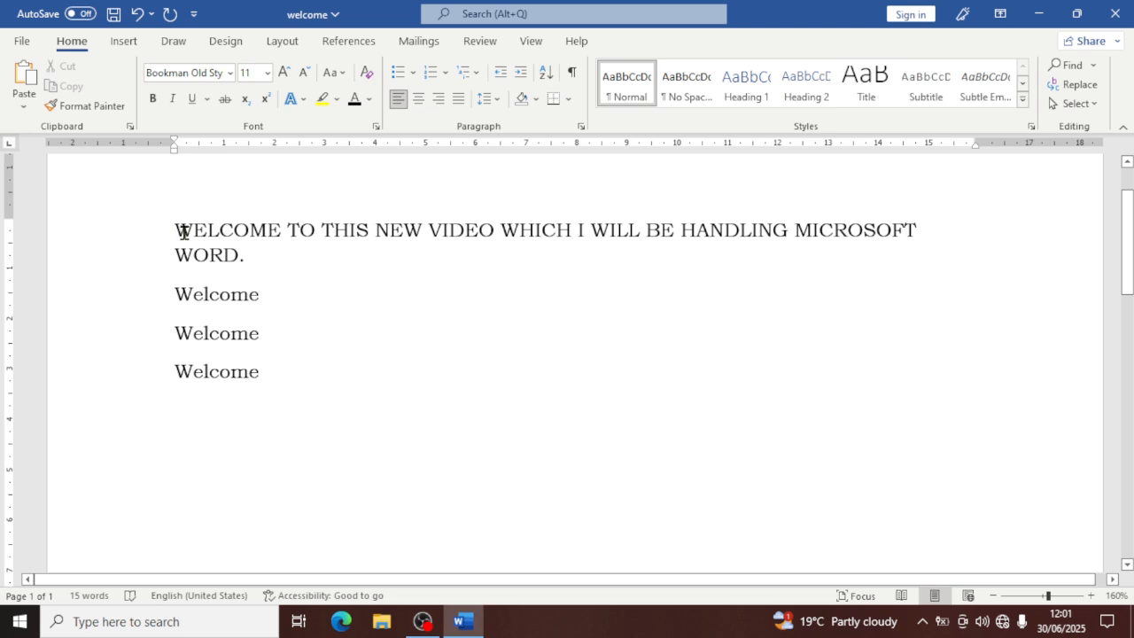
drag(177, 229, 246, 249)
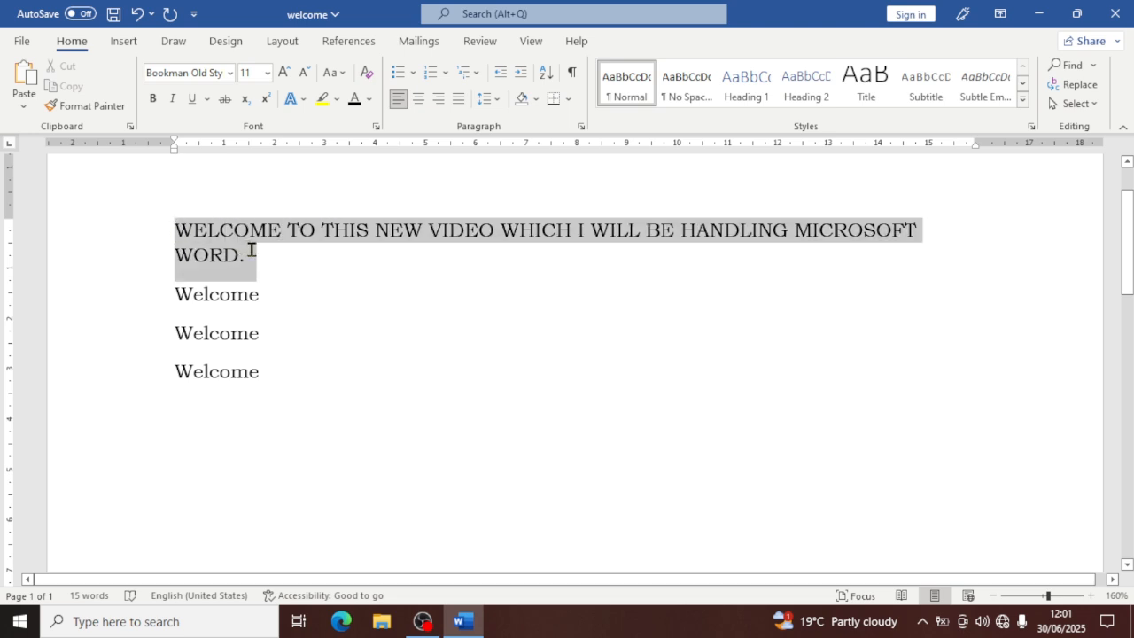
click(269, 73)
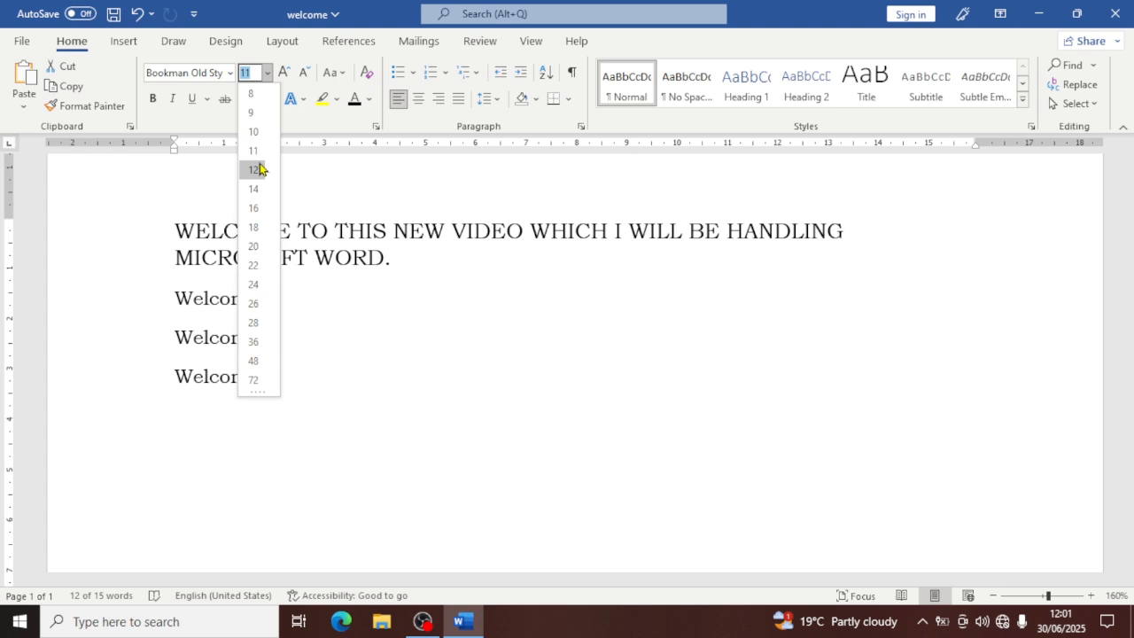
click(255, 169)
click(376, 320)
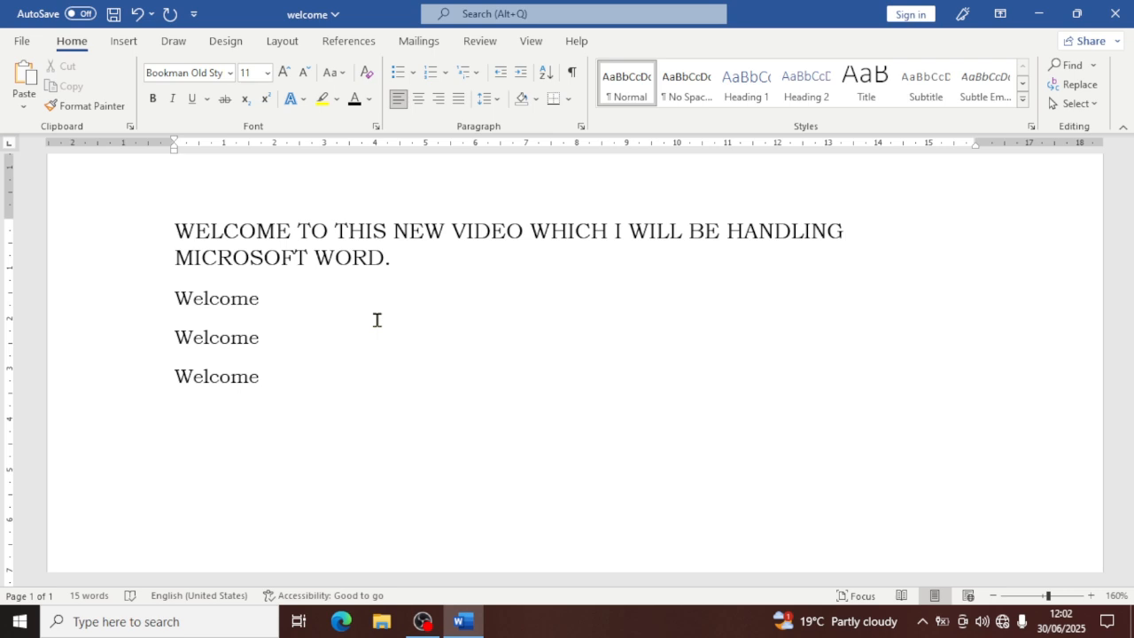
key(ctrl+s)
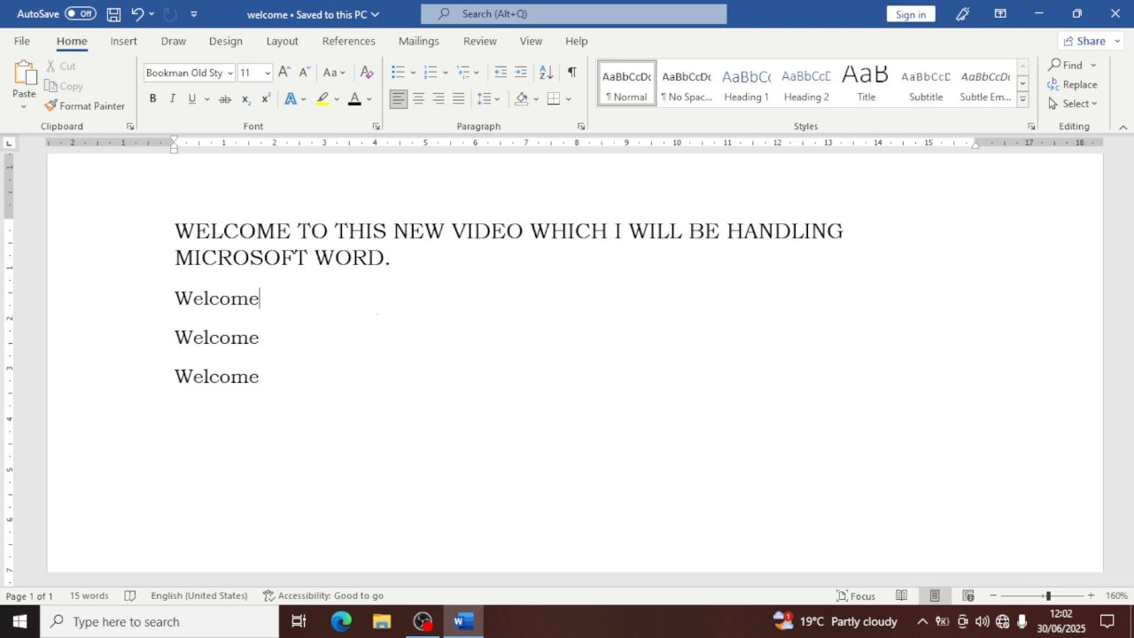
click(389, 455)
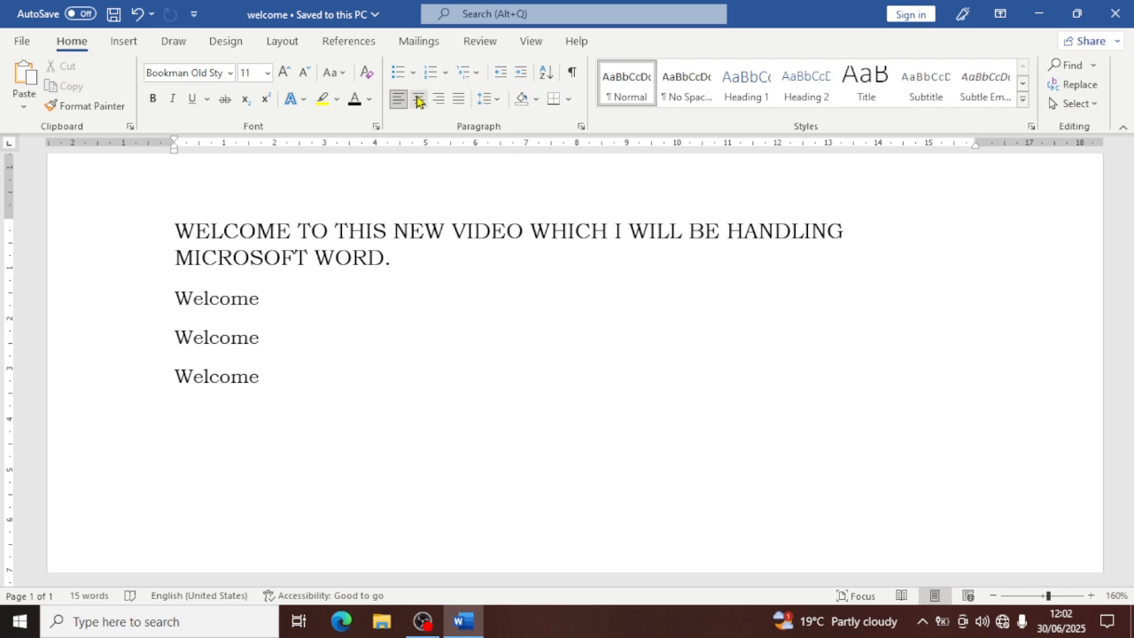